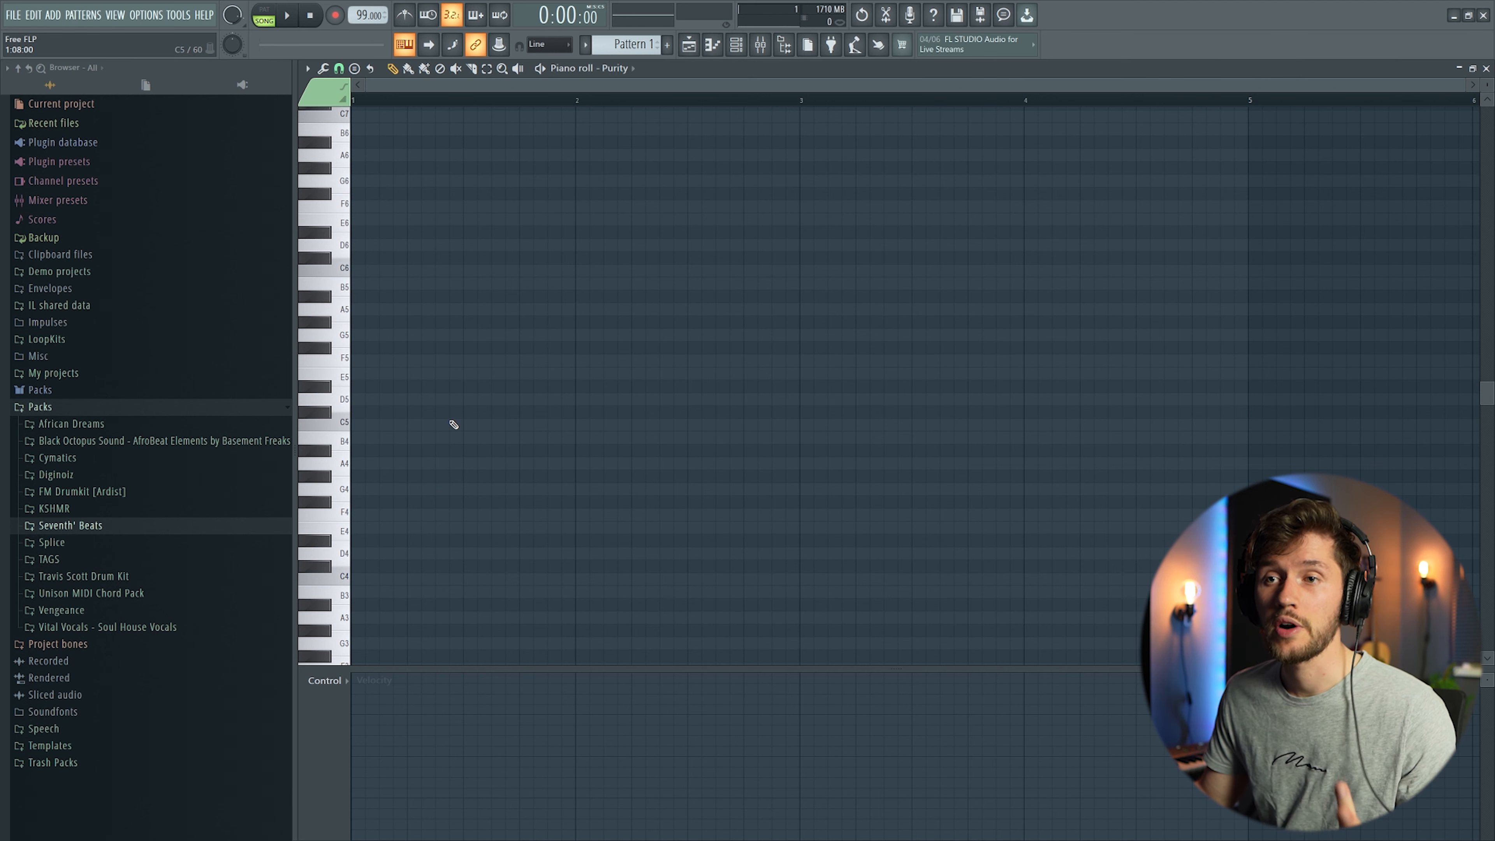
# Draw half-bar notes F5, G#5, C#5 and C5 across bars 1 and 2, and duplicate them into bars 3 and 4.
pyautogui.click(365, 359)
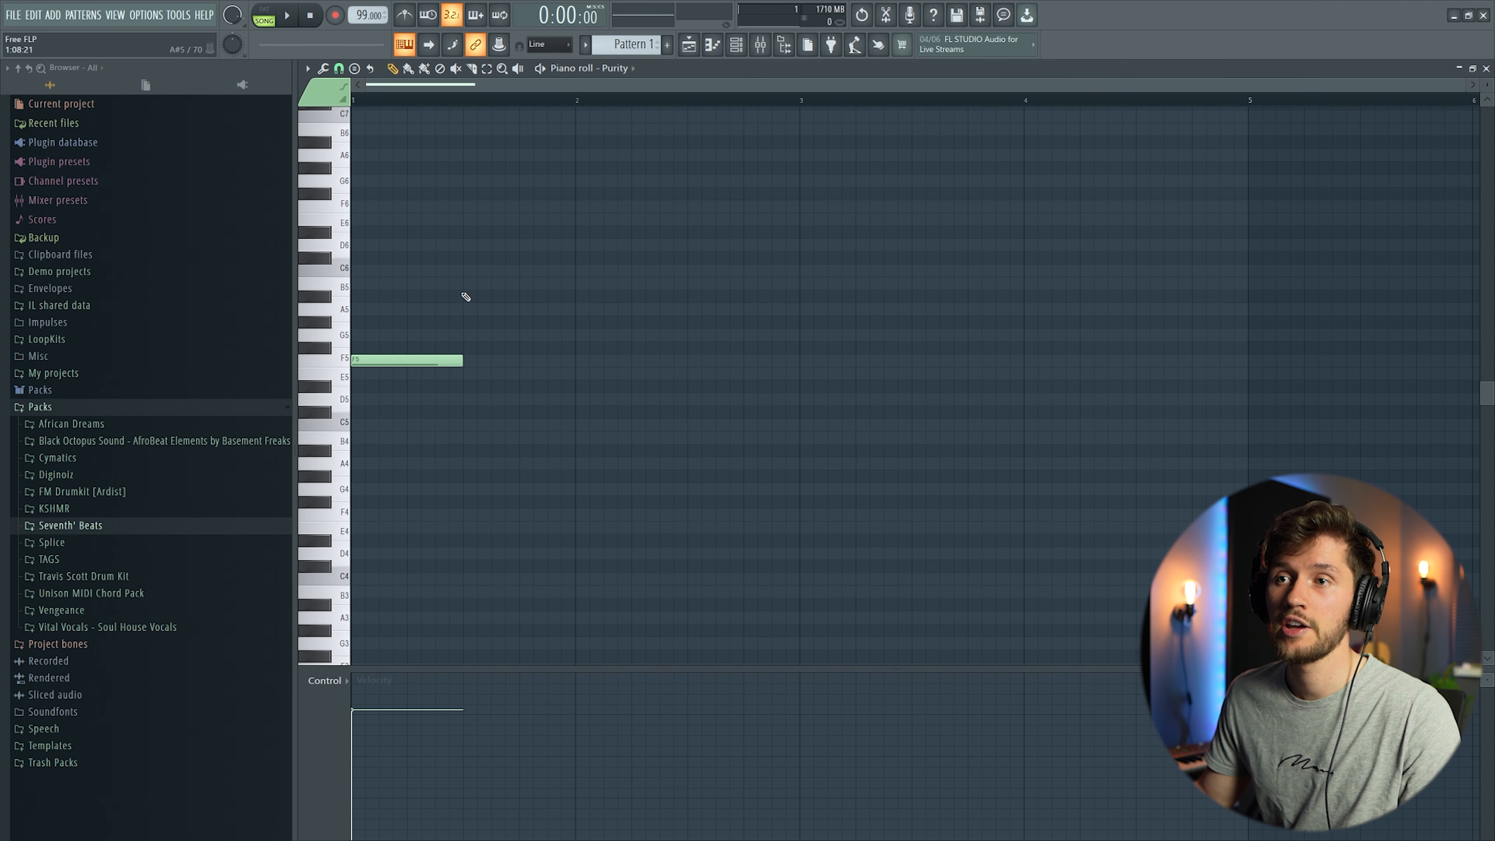
pyautogui.moveTo(487, 301); pyautogui.dragTo(489, 326)
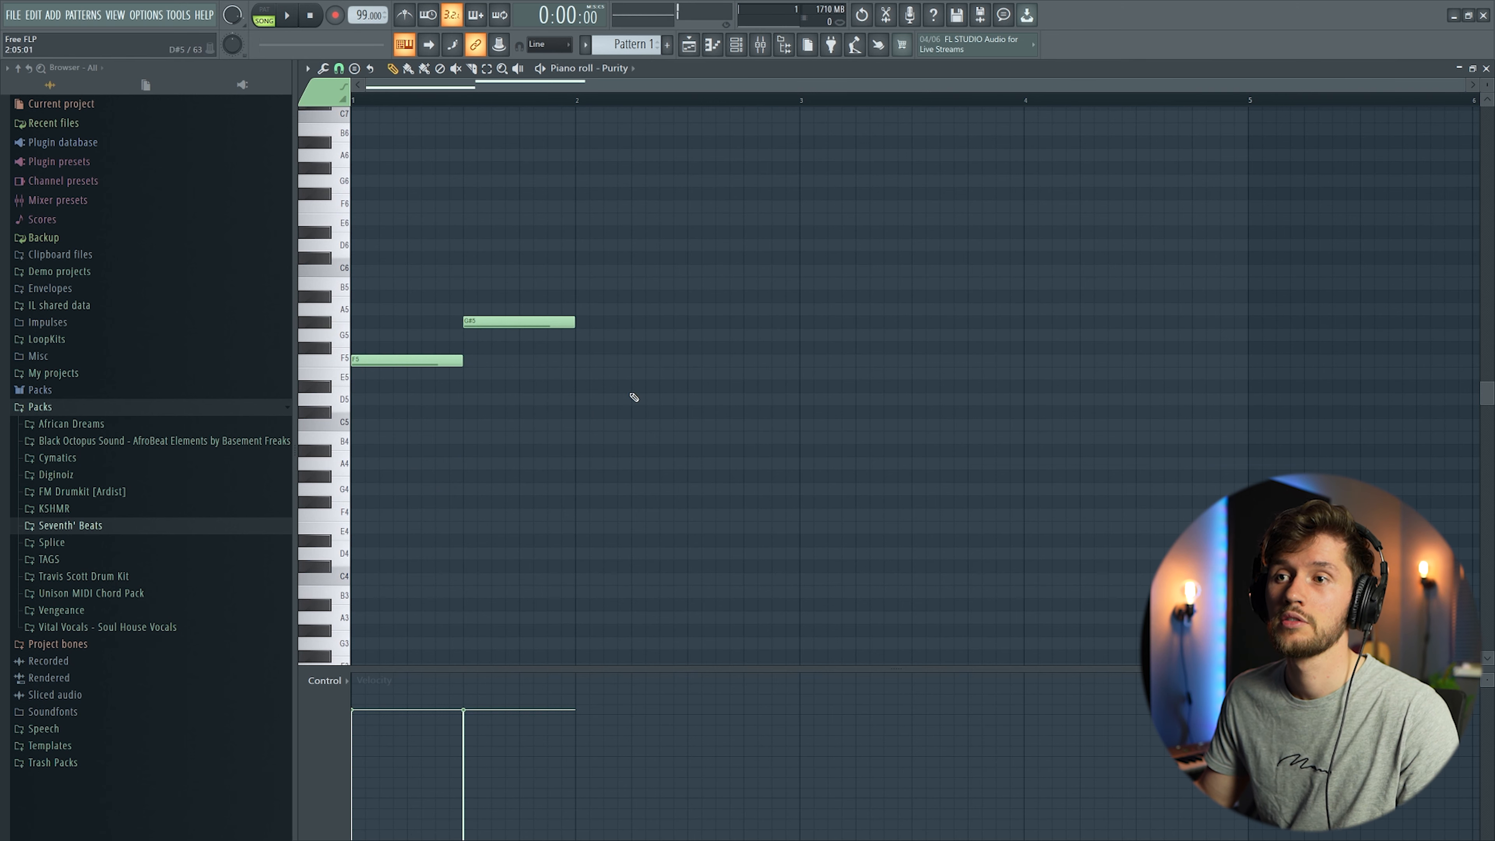
pyautogui.click(585, 411)
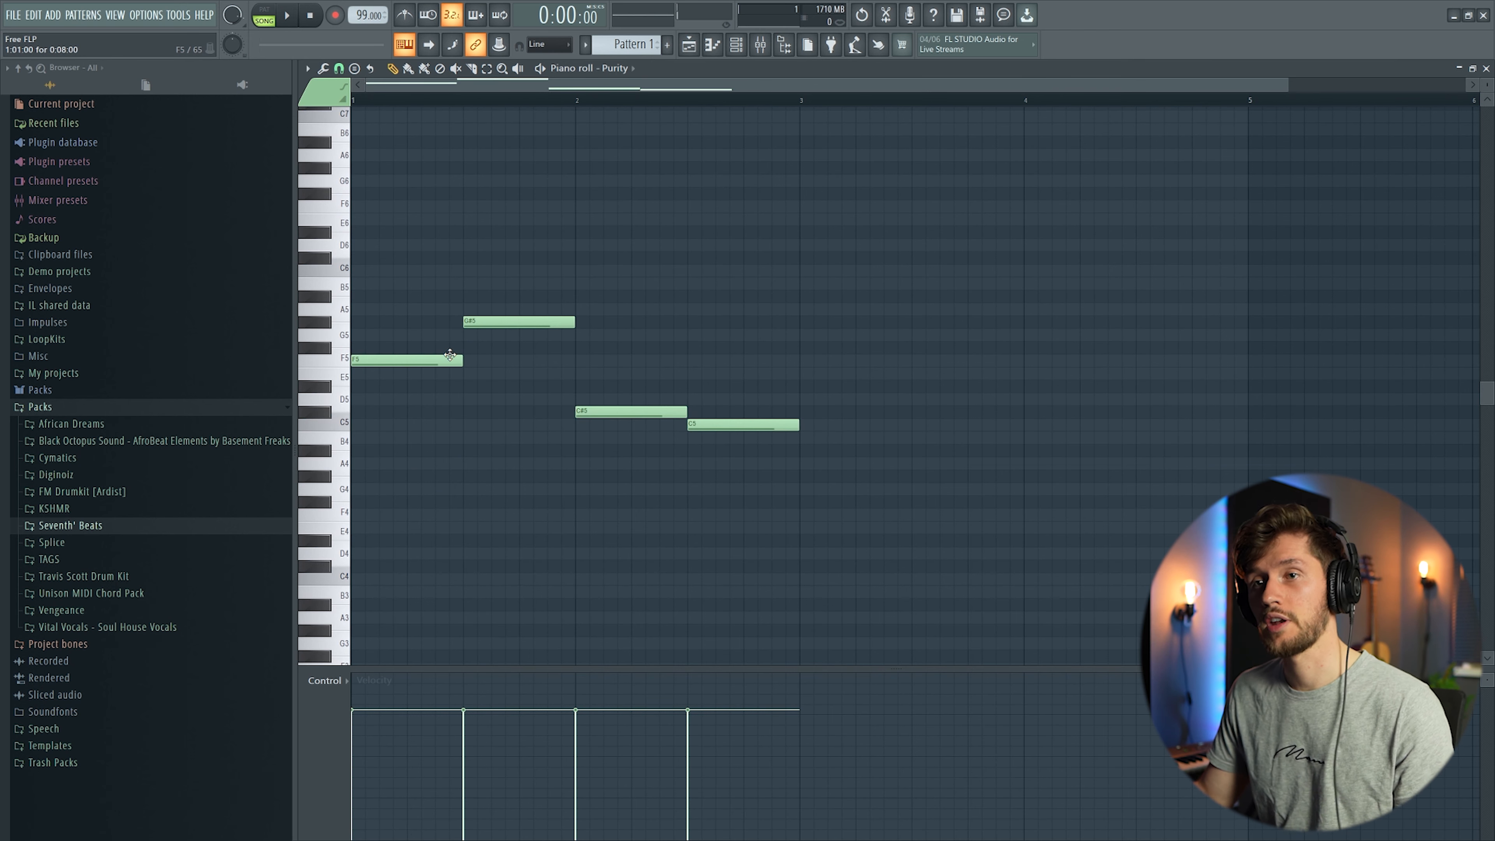
pyautogui.hotkey('ctrl', 'b')
pyautogui.press('space')
pyautogui.hotkey('ctrl', 'd')
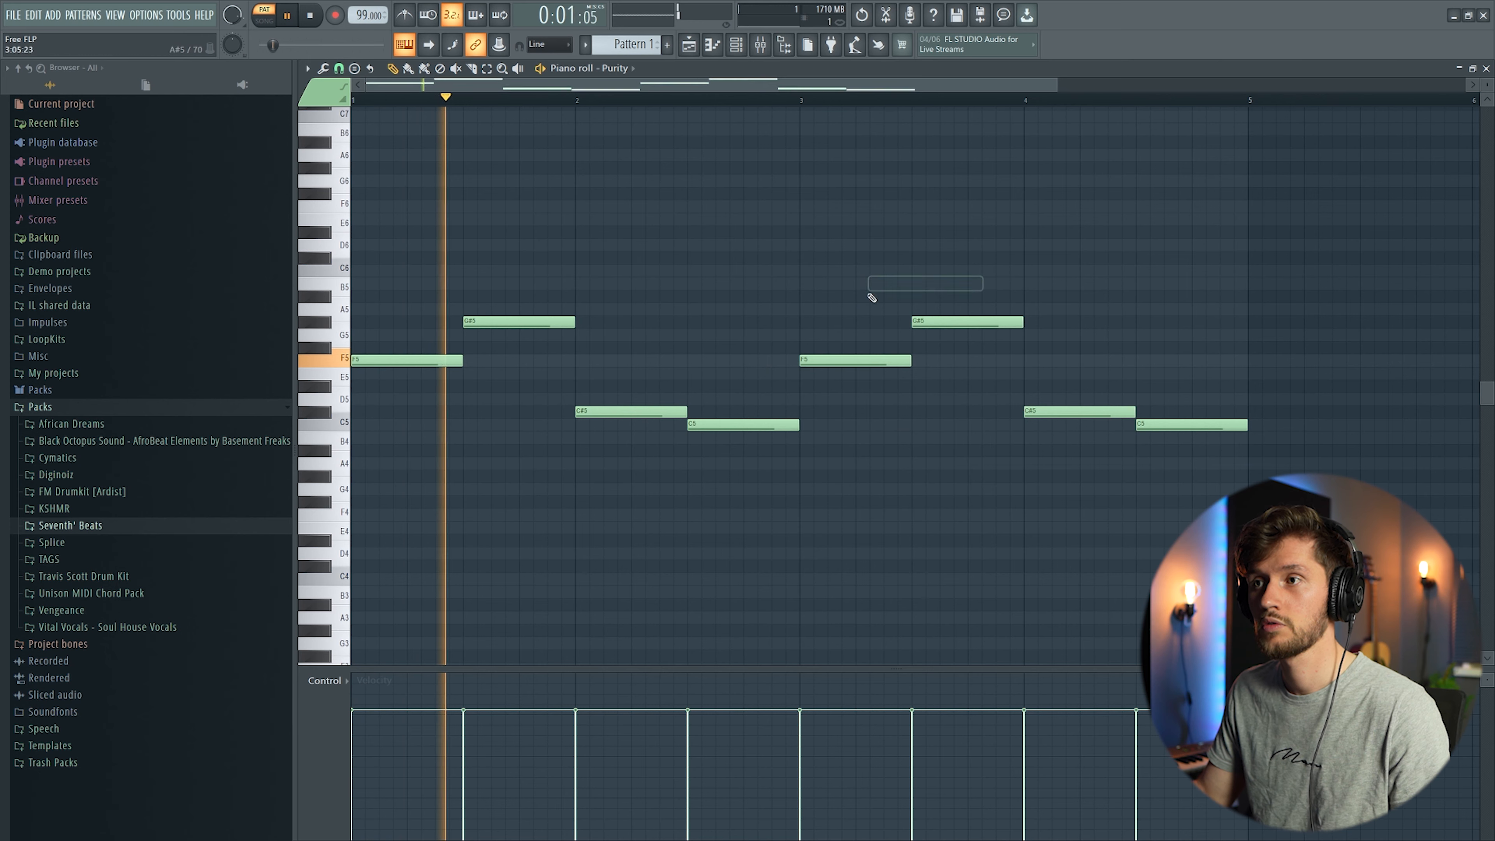
# Copy the whole melody two octaves lower to F3, G#3, C#3 and C3 as bass notes, and clear the selection.
pyautogui.moveTo(342, 232); pyautogui.dragTo(352, 502)
pyautogui.moveTo(384, 359); pyautogui.dragTo(288, 599)
pyautogui.press('space')
pyautogui.scroll(-3, 664, 463)
pyautogui.scroll(4, 564, 383)
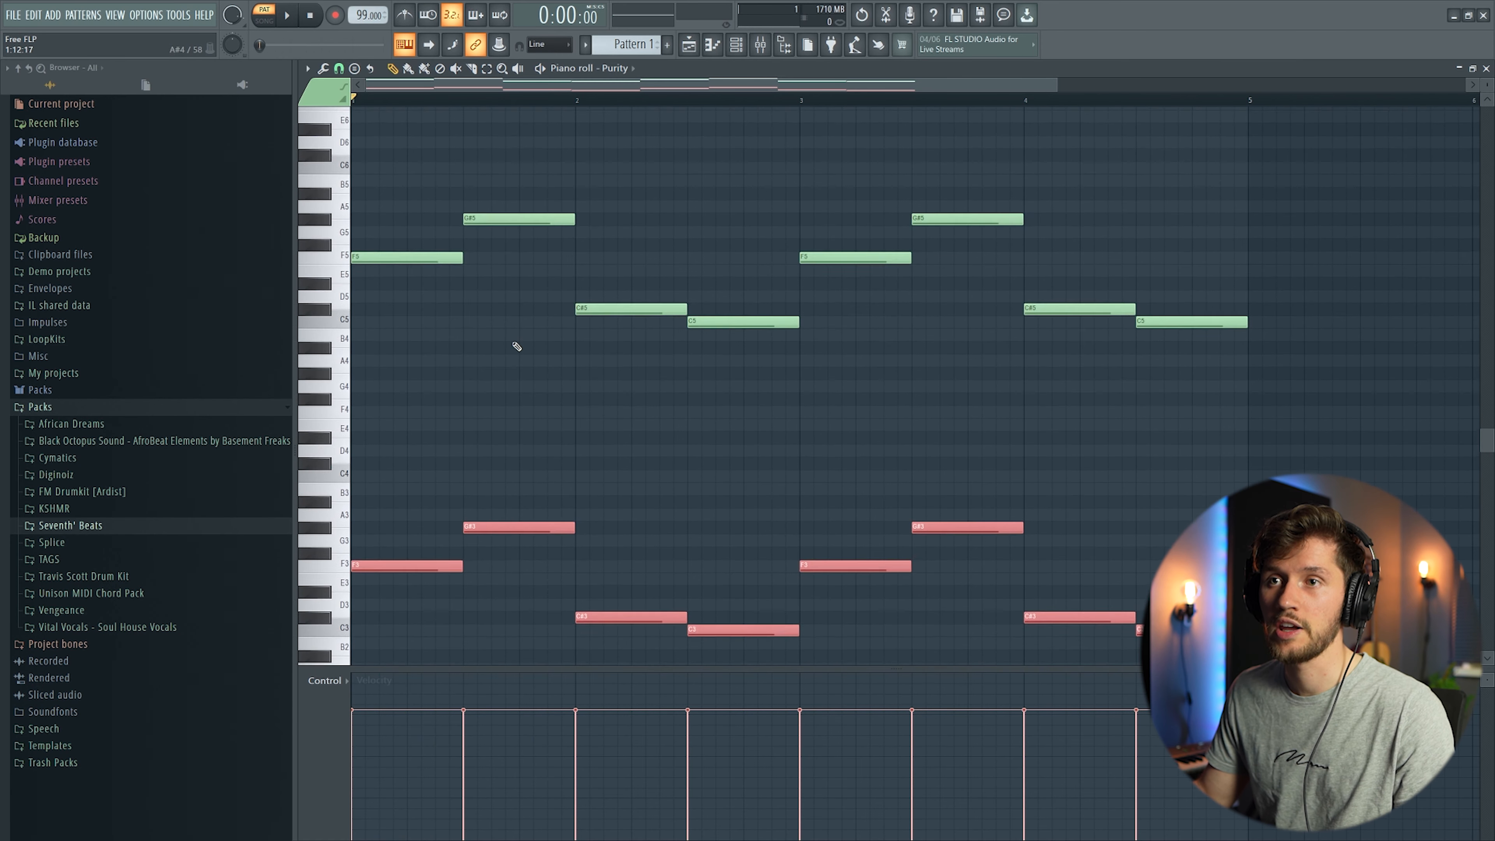
pyautogui.scroll(-1, 517, 342)
pyautogui.hotkey('ctrl', 'd')
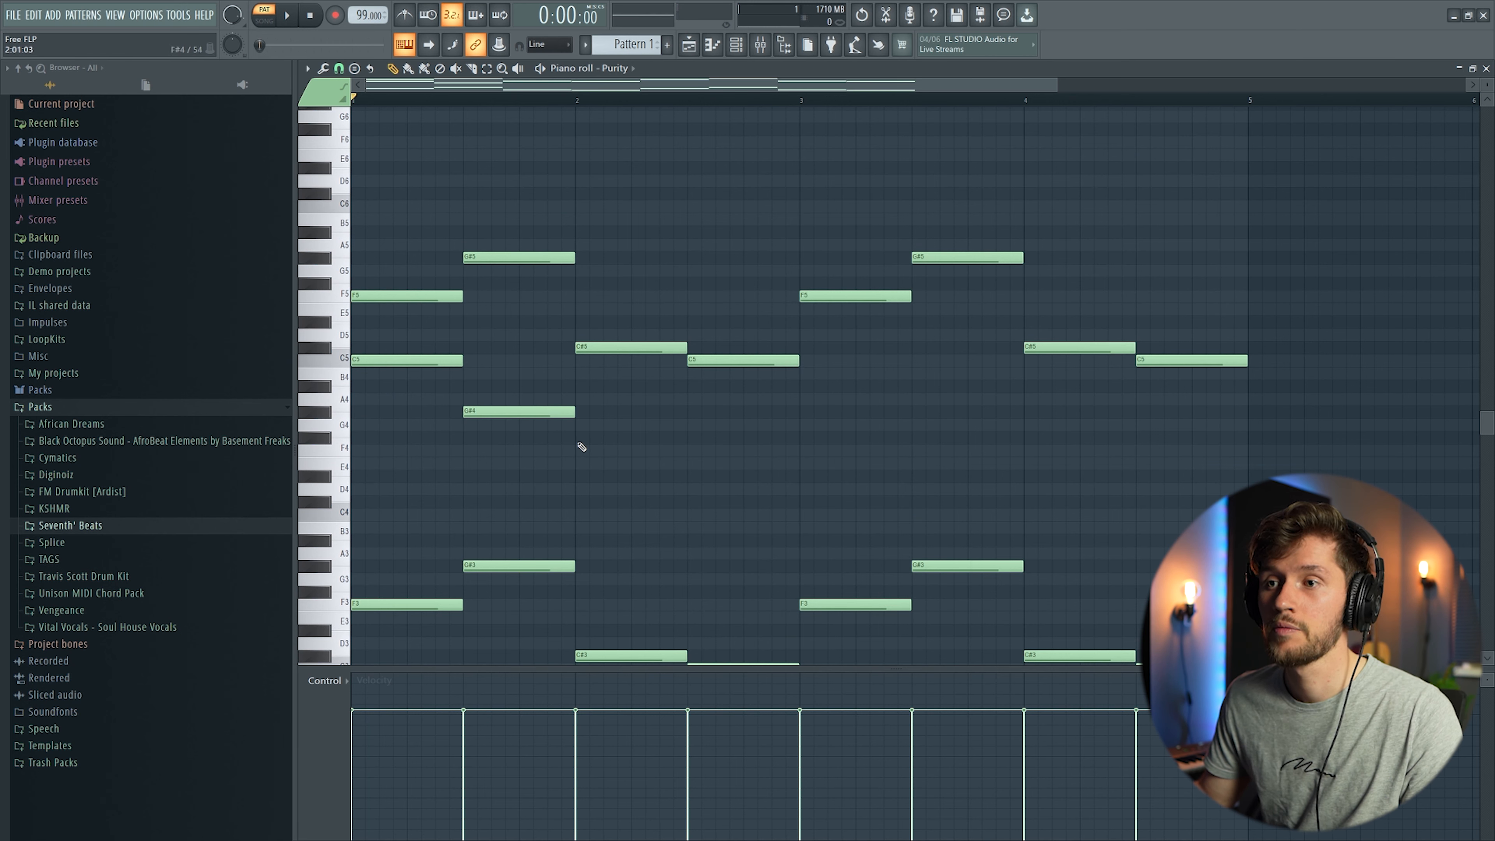
# Fill out the chords with middle and upper harmony notes, including F4 and G4 in bar 2, and play the progression back.
pyautogui.moveTo(603, 460); pyautogui.dragTo(602, 441)
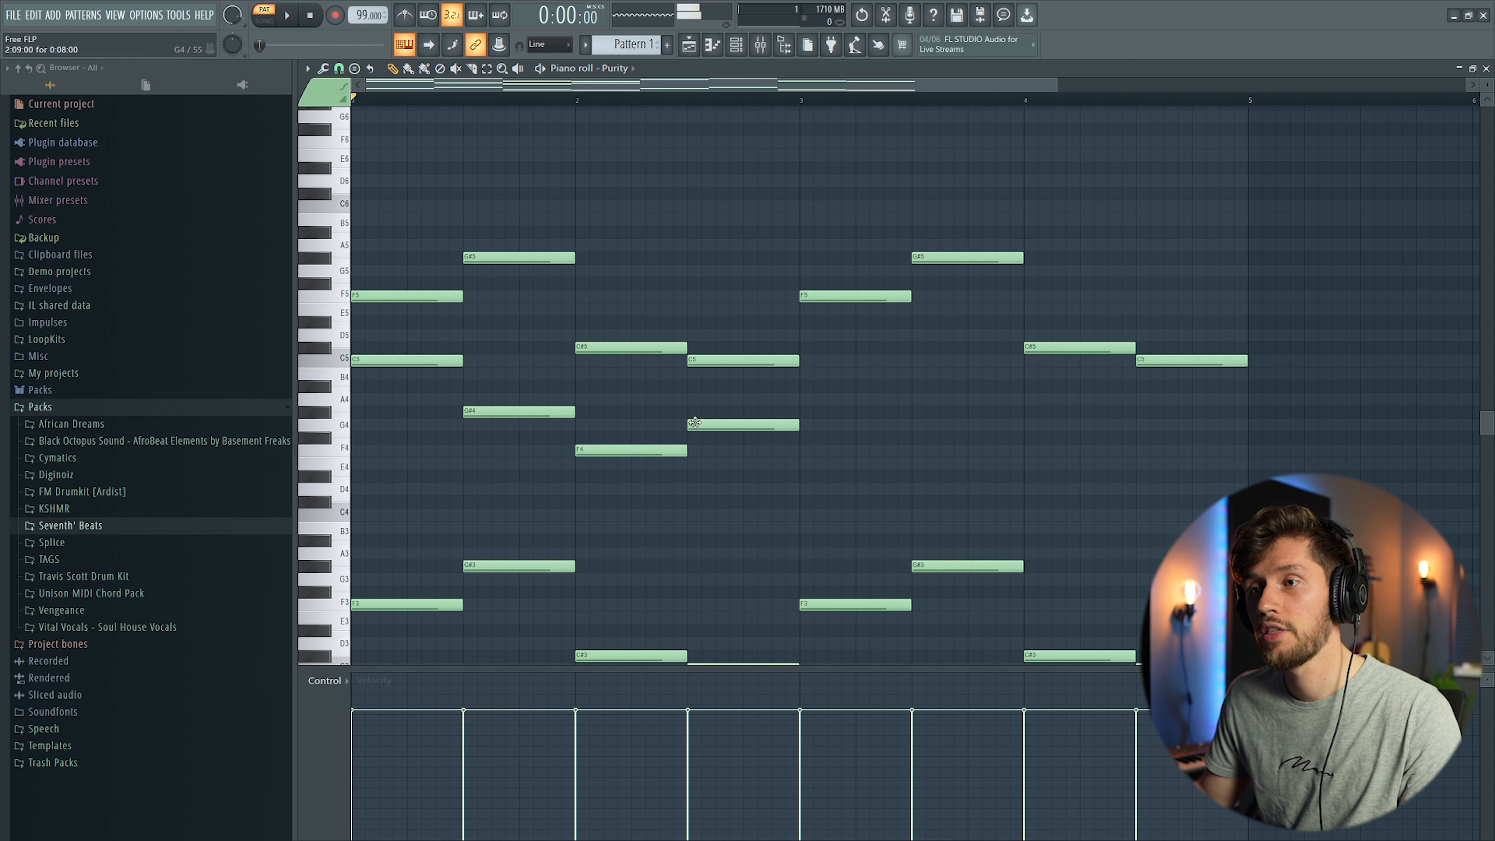
pyautogui.press('space')
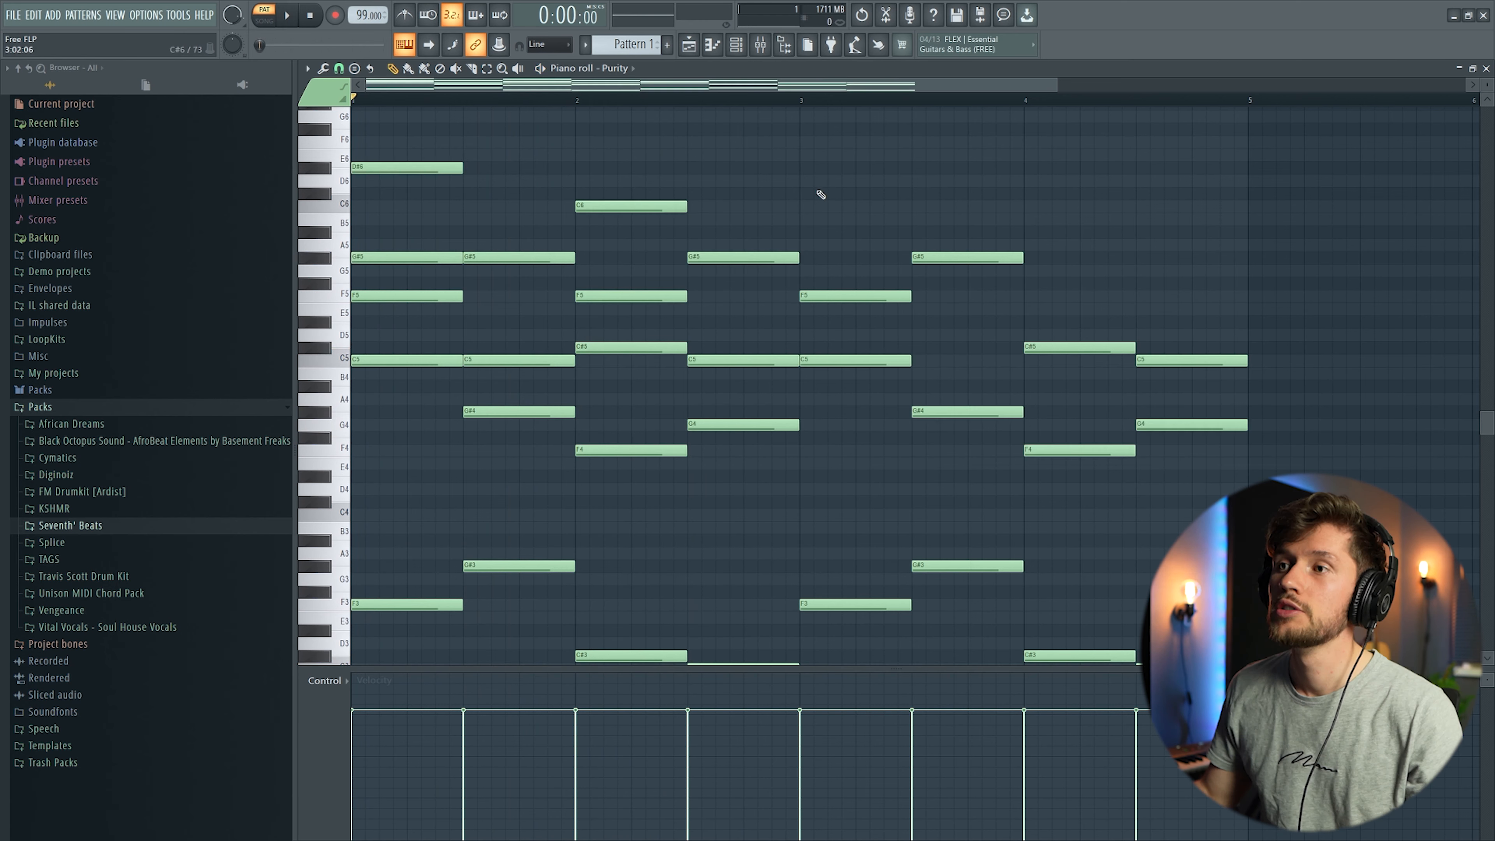
pyautogui.press('space')
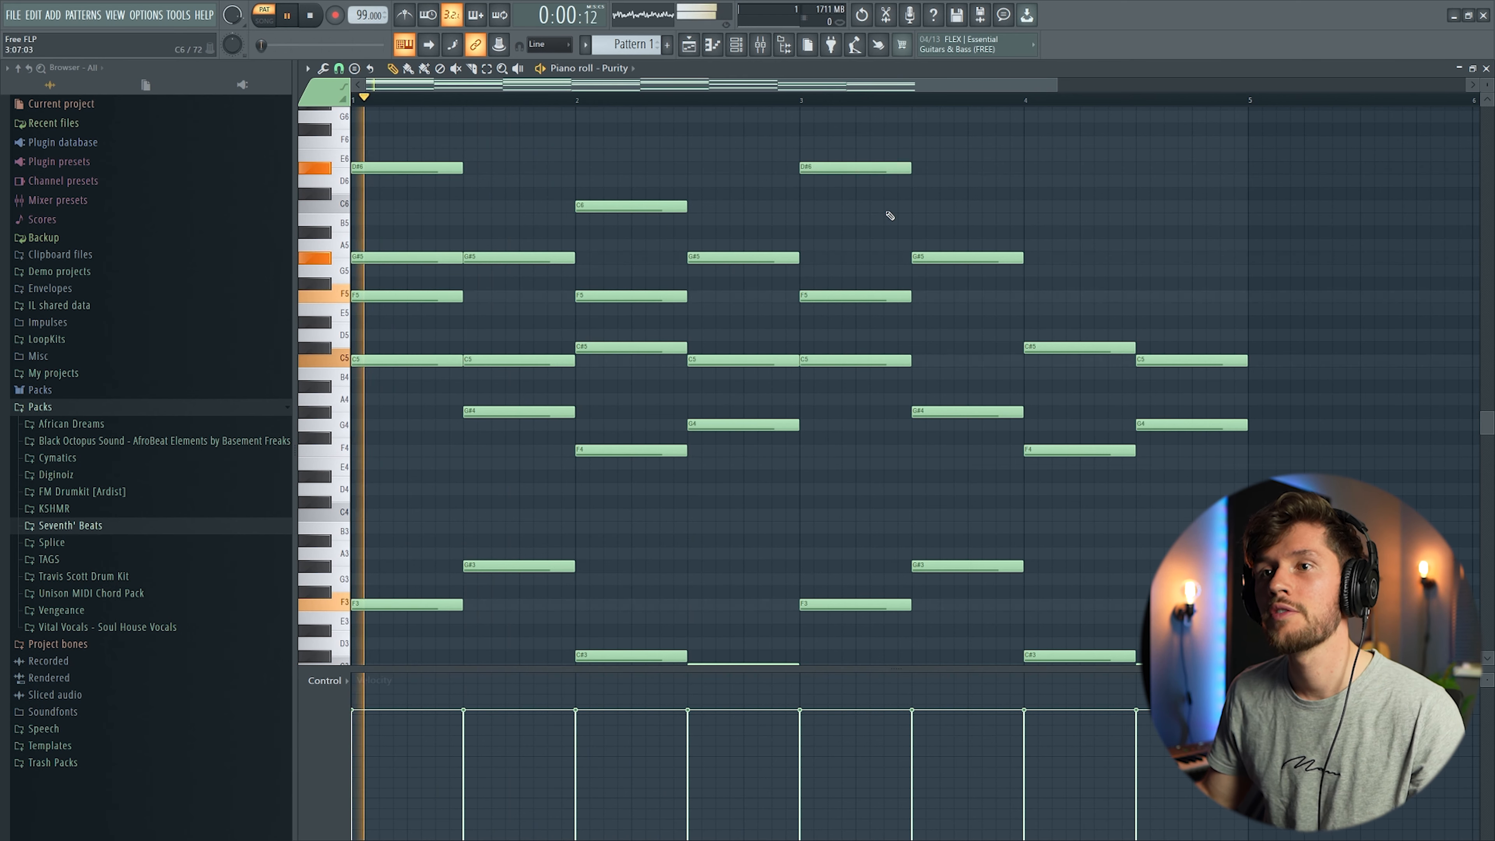
pyautogui.scroll(-3, 751, 268)
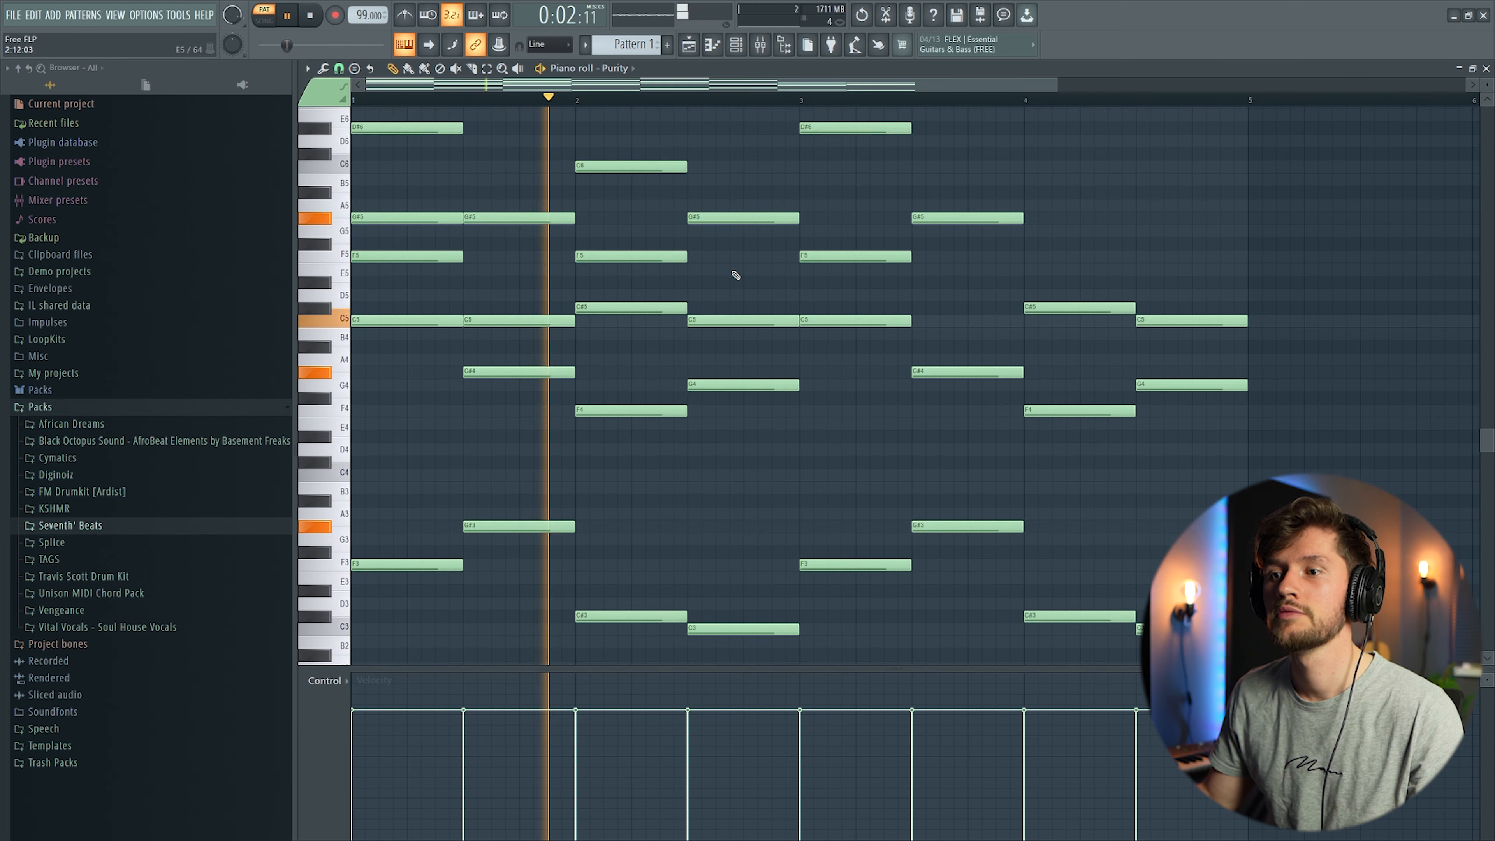
pyautogui.scroll(2, 735, 277)
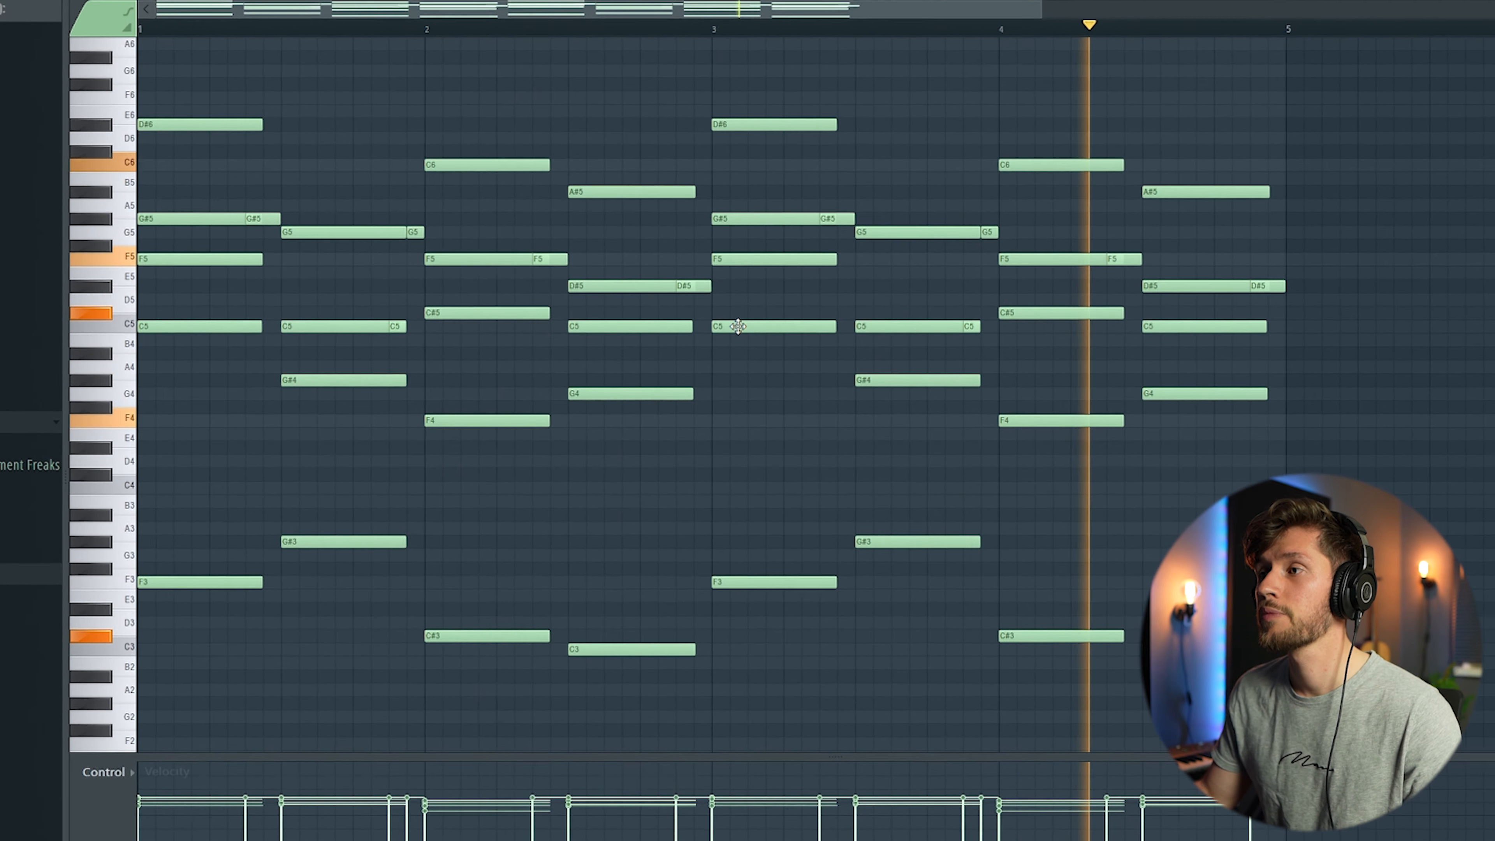
pyautogui.press('space')
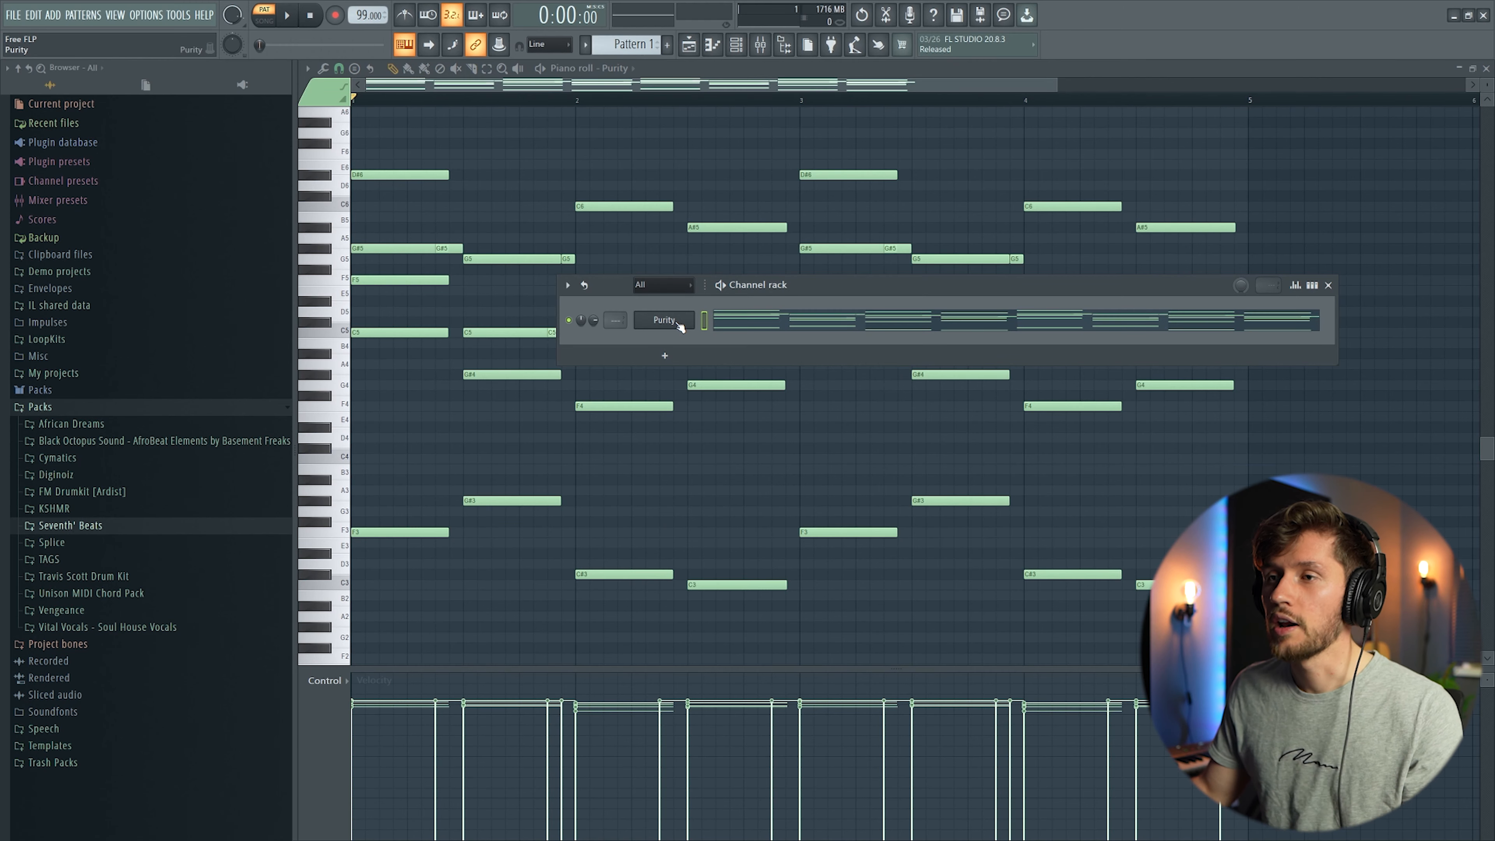
# Insert an Omnisphere instrument channel alongside Purity.
pyautogui.rightClick(674, 320)
pyautogui.moveTo(740, 413)
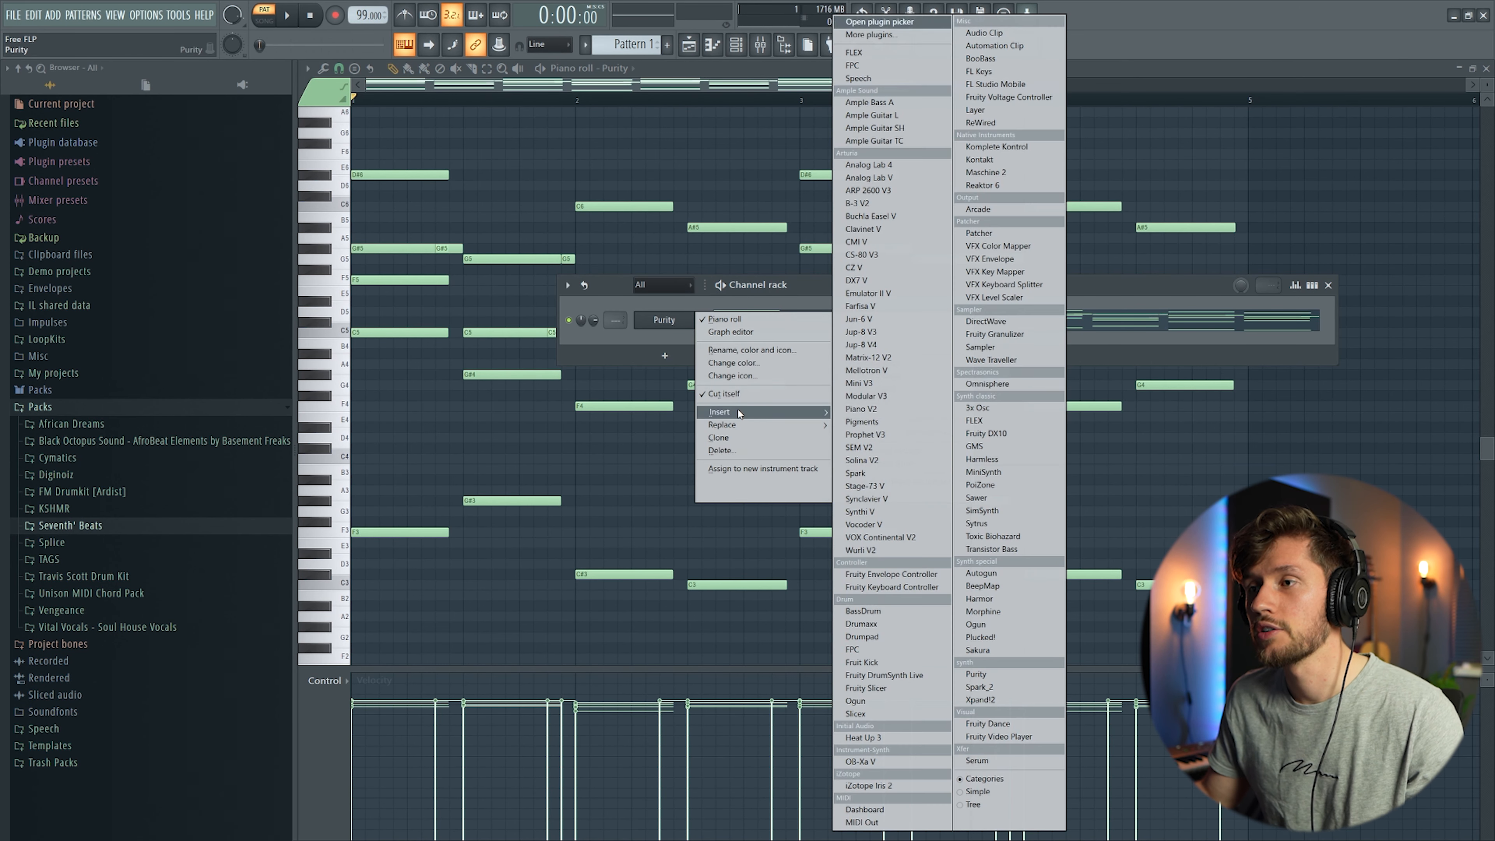
pyautogui.click(994, 384)
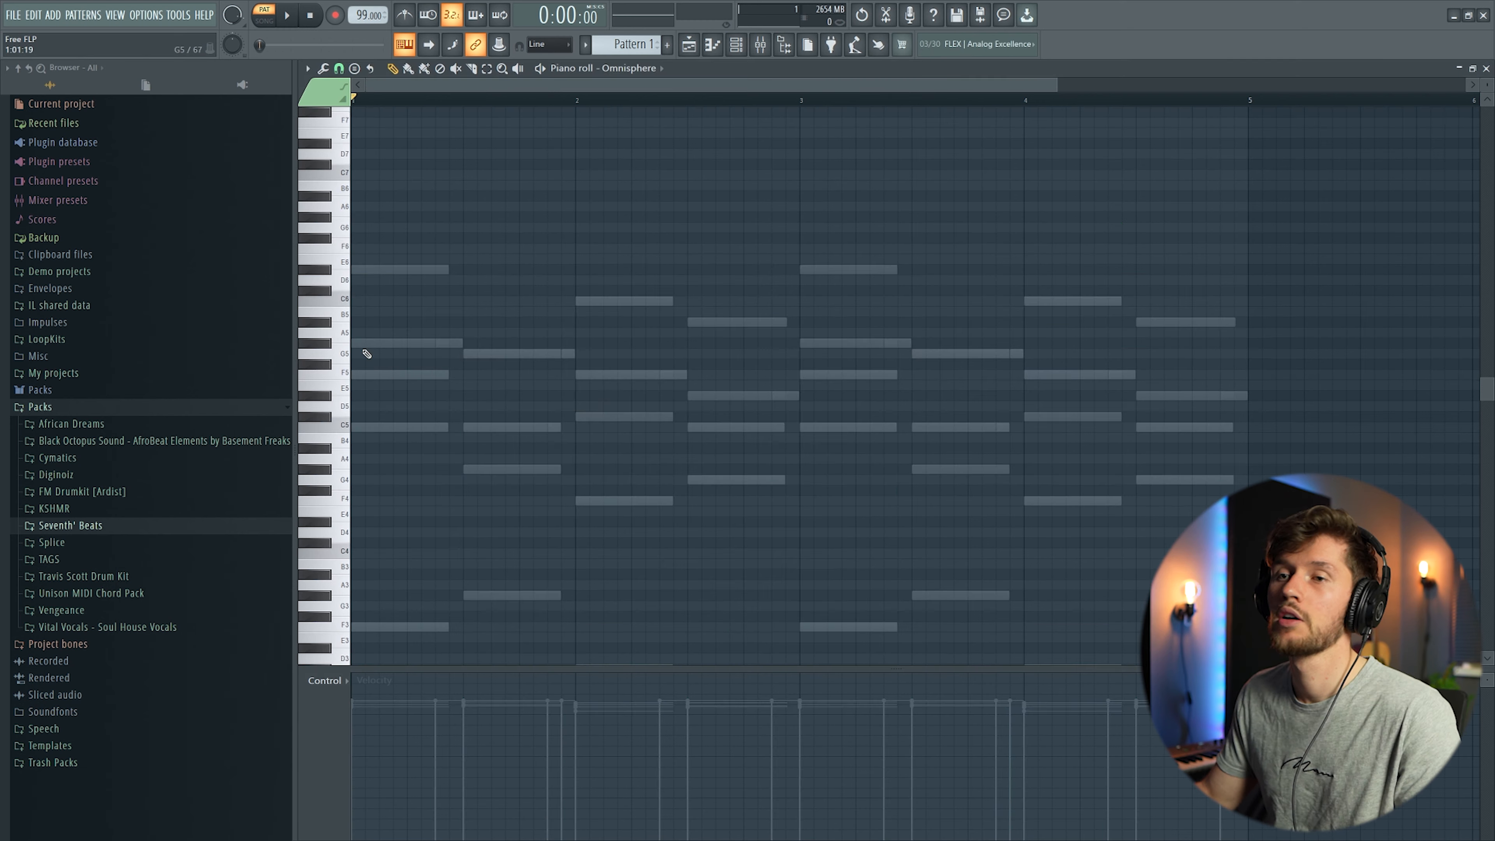
# Create a rhythm of four short D#6 notes in the first half of bar 1 and audition it.
pyautogui.click(374, 269)
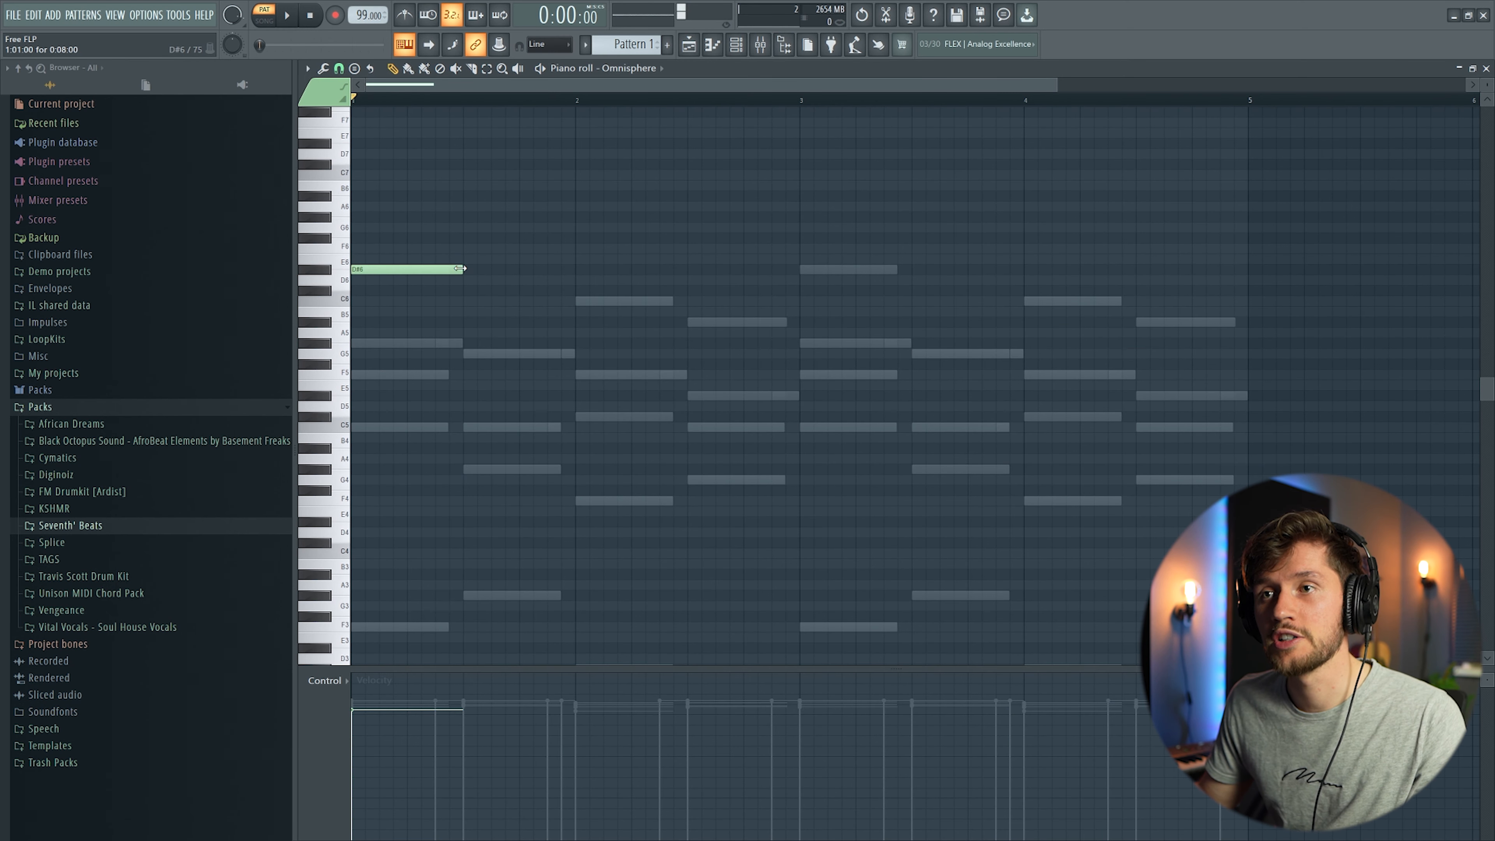
pyautogui.moveTo(461, 269); pyautogui.dragTo(363, 271)
pyautogui.click(371, 269)
pyautogui.click(400, 269)
pyautogui.press('space')
pyautogui.click(441, 269)
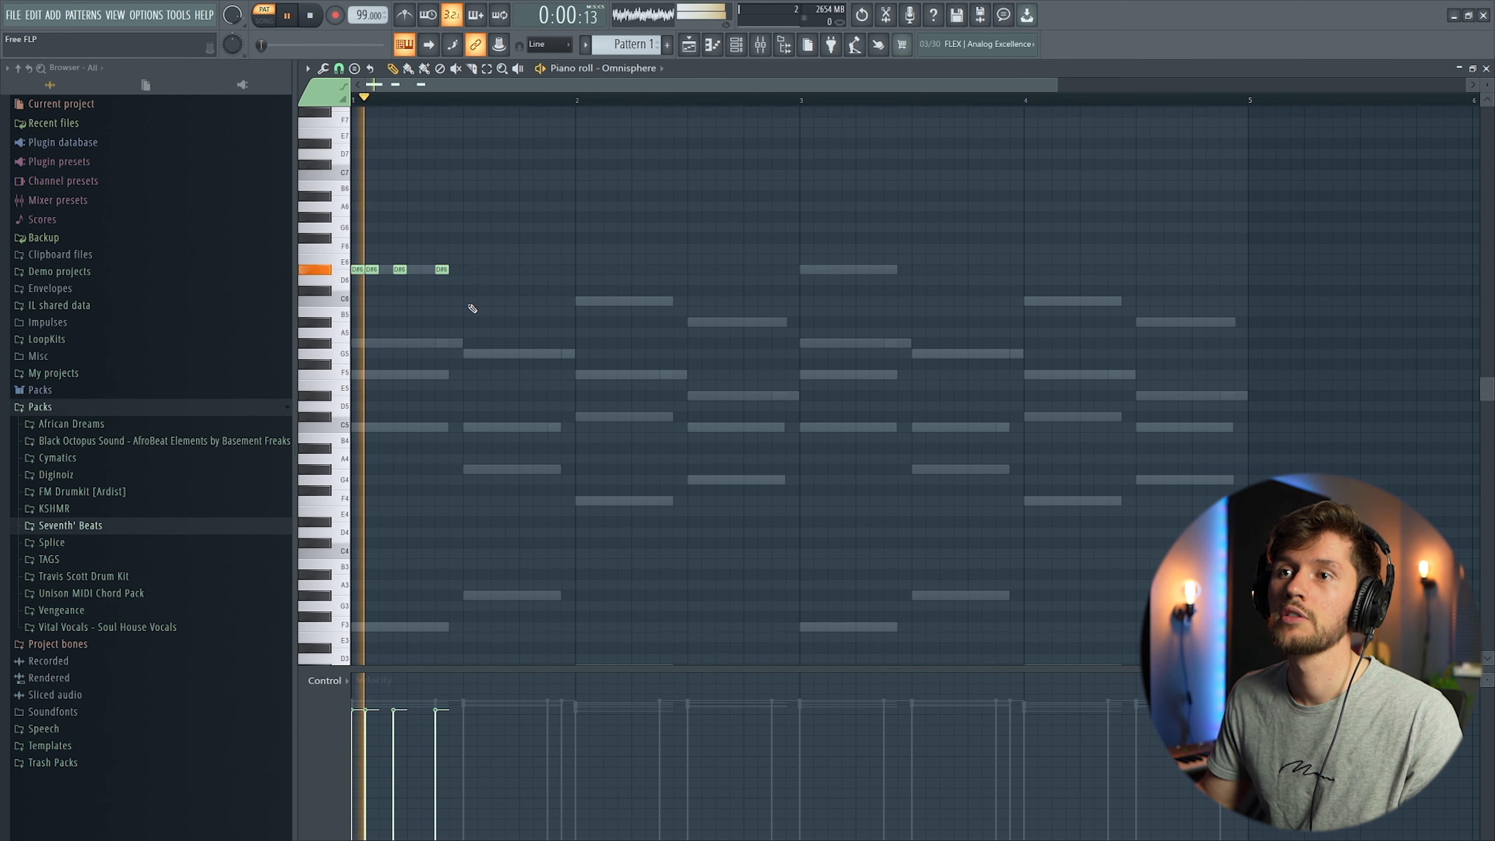
pyautogui.press('space')
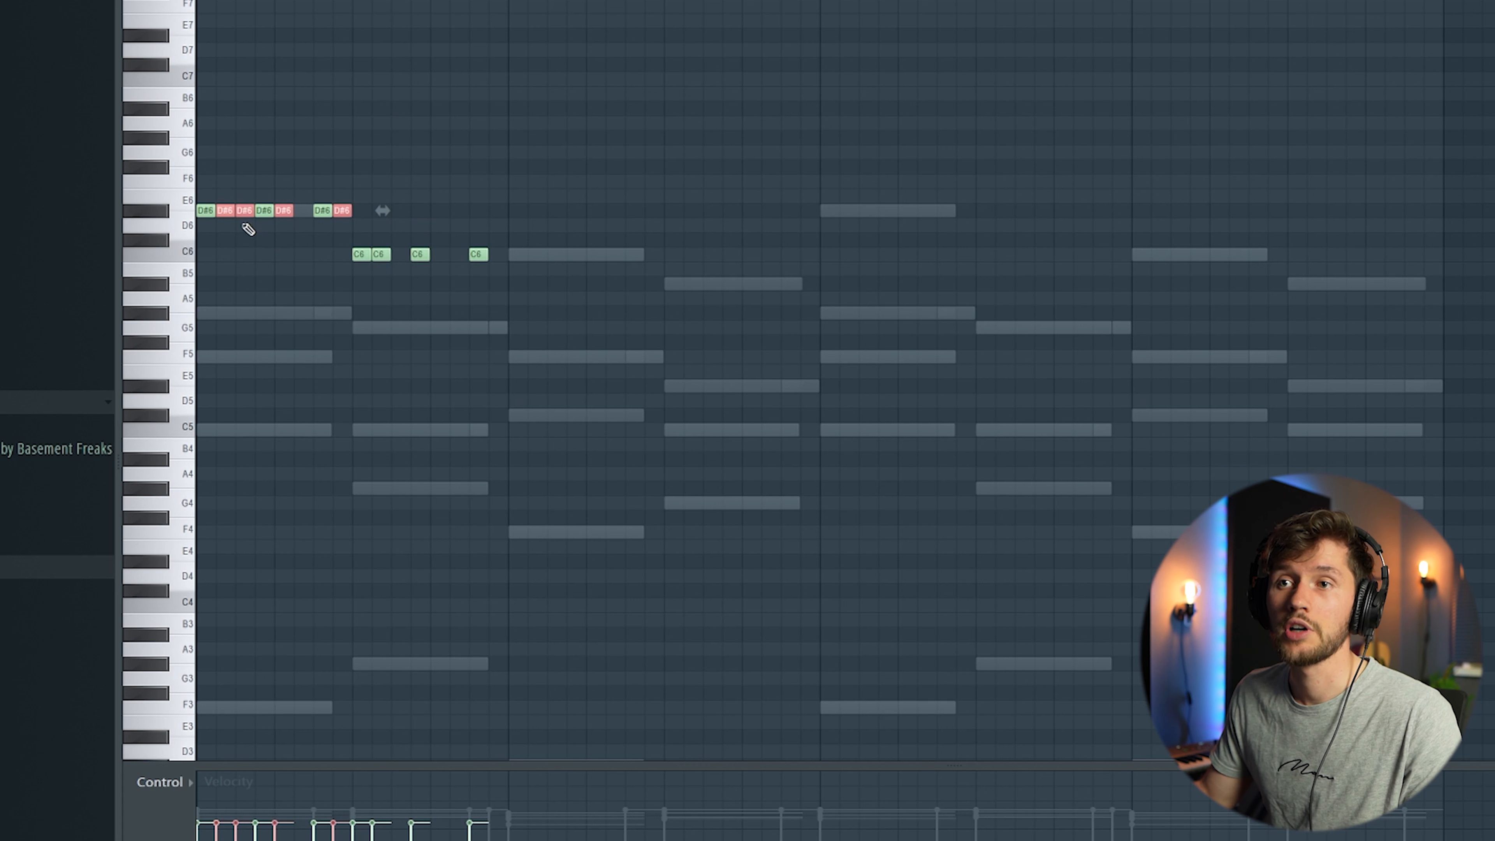
# Copy the four-note rhythm onto C6 for the second and third half-bars and onto A#5 for the fourth.
pyautogui.moveTo(388, 281); pyautogui.dragTo(423, 271)
pyautogui.press('space')
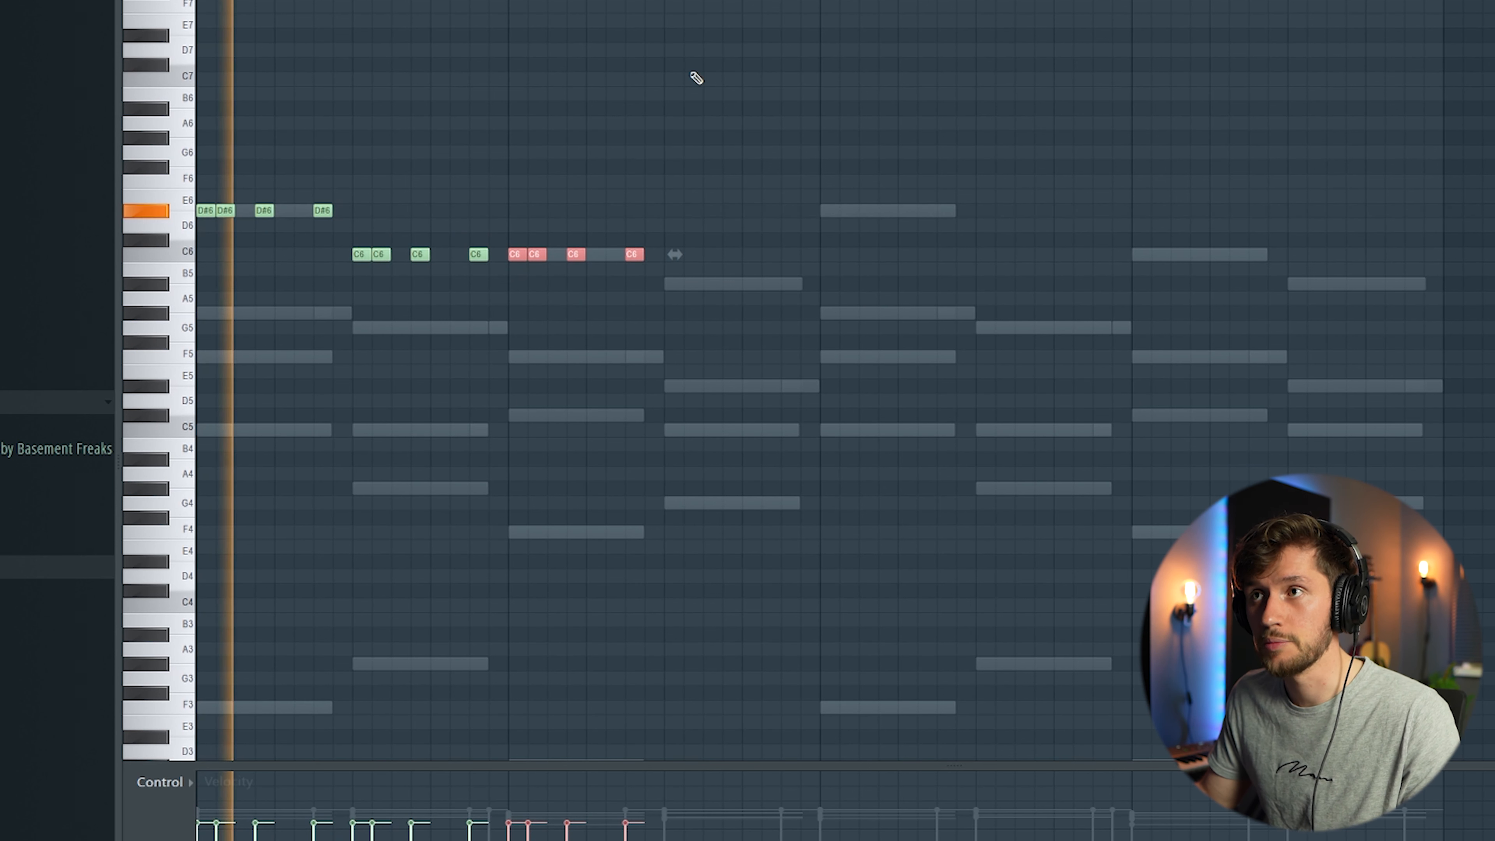
pyautogui.press('F6')
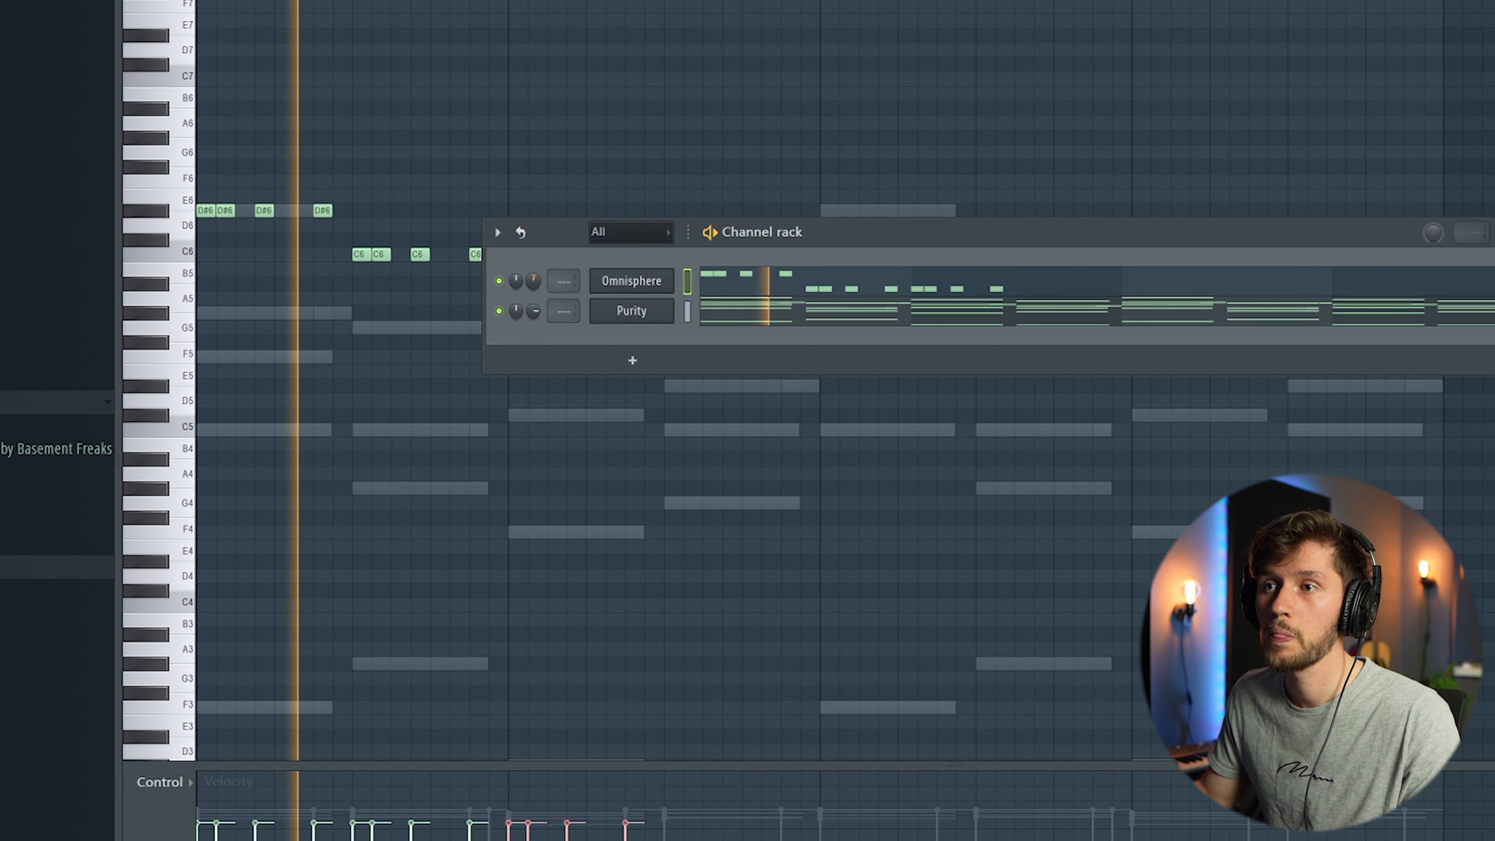
pyautogui.click(554, 140)
pyautogui.rightClick(554, 140)
pyautogui.hotkey('ctrl', 'v')
pyautogui.moveTo(225, 214); pyautogui.dragTo(668, 290)
pyautogui.moveTo(190, 153); pyautogui.dragTo(193, 307)
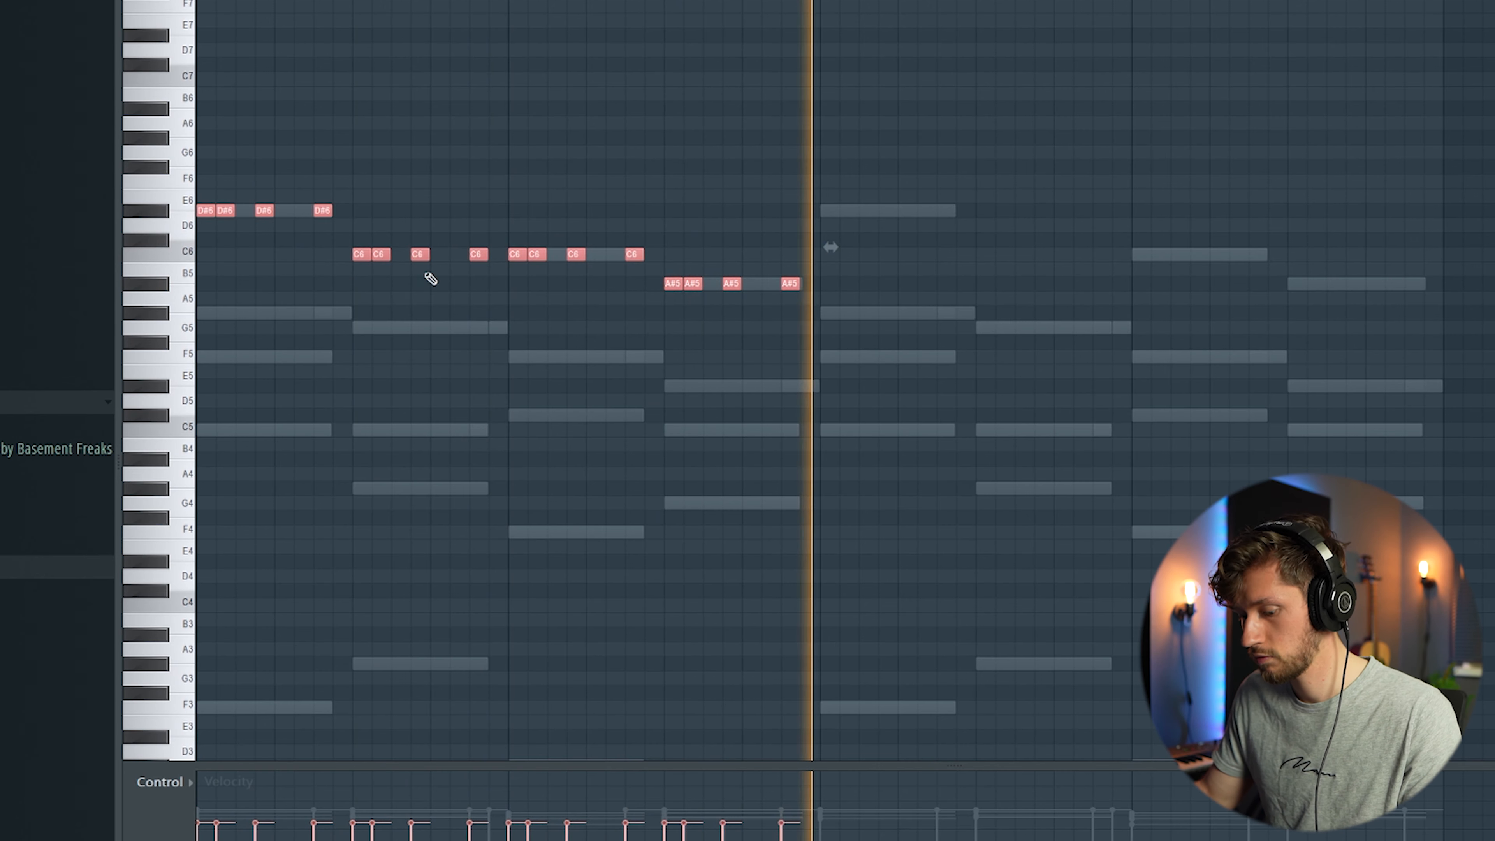
# Duplicate the two-bar Omnisphere melody into bars 3 and 4.
pyautogui.moveTo(438, 1); pyautogui.dragTo(792, 1)
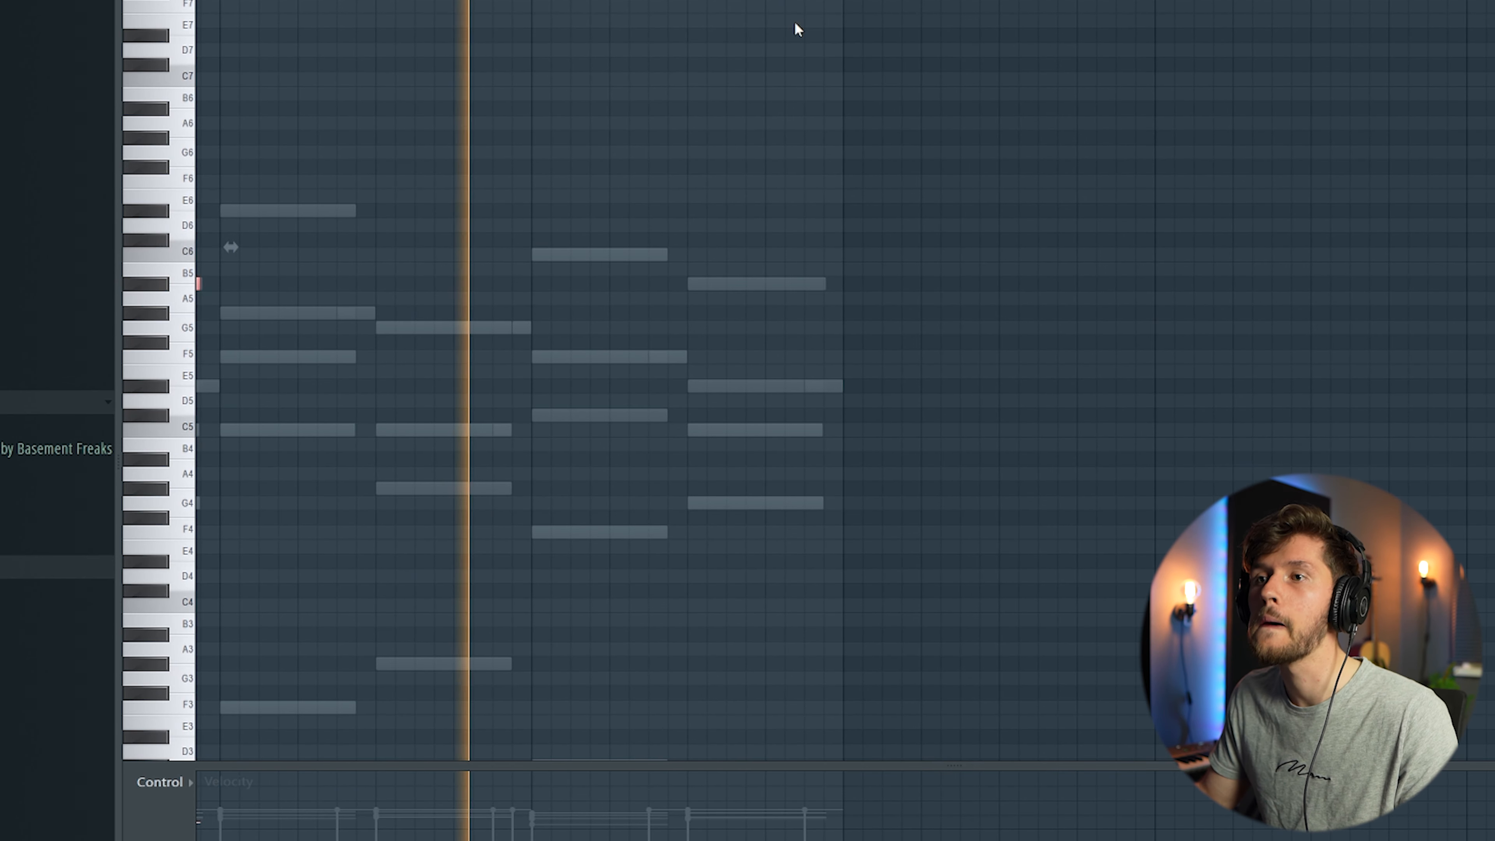
pyautogui.hotkey('ctrl', 'b')
pyautogui.hotkey('ctrl', 'b')
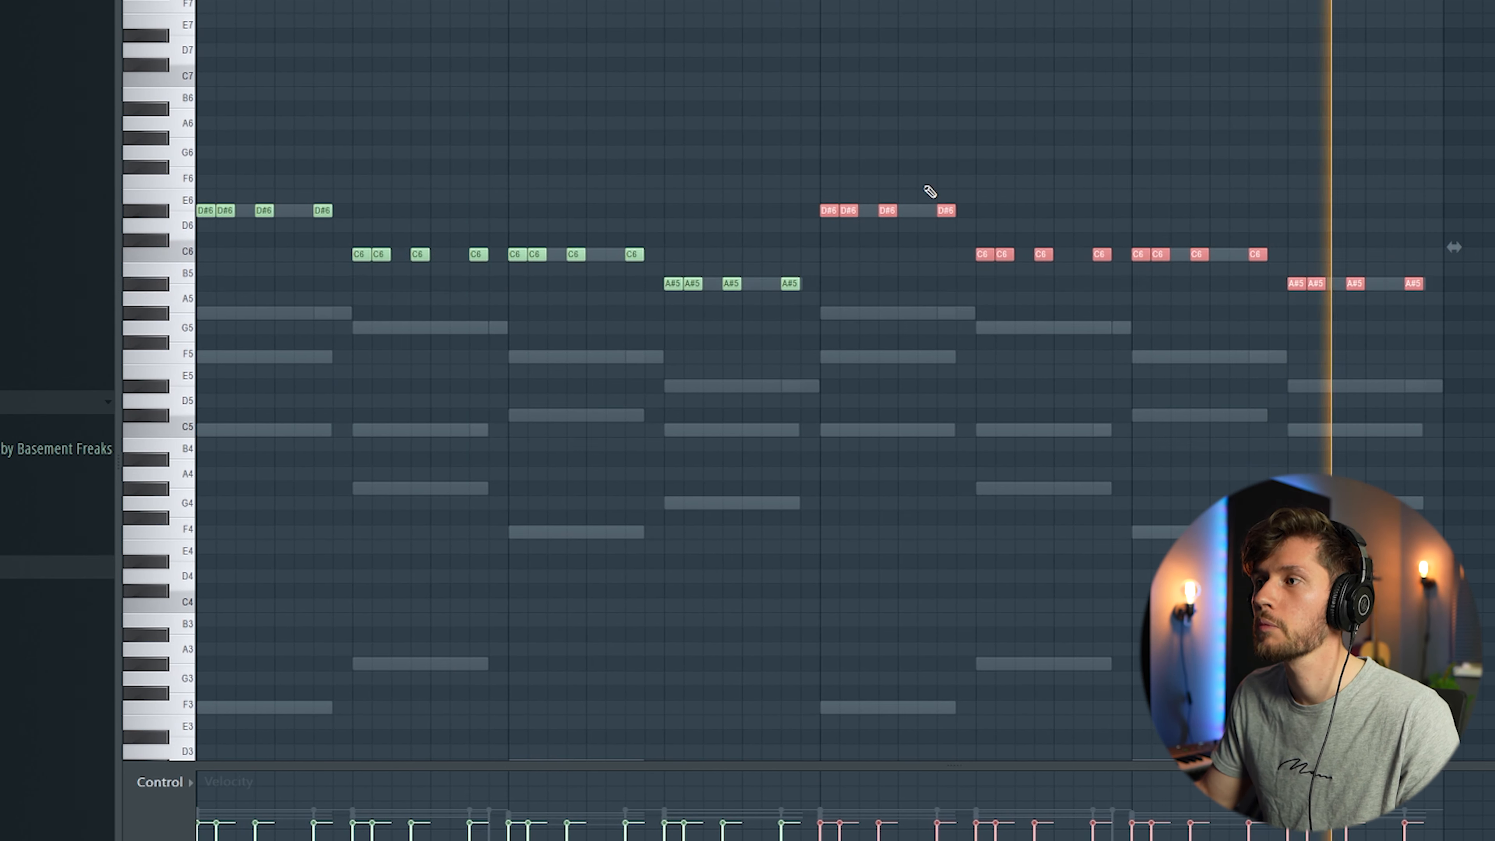
# Insert a Serum instrument channel from the Purity channel and reposition its plugin window.
pyautogui.press('F6')
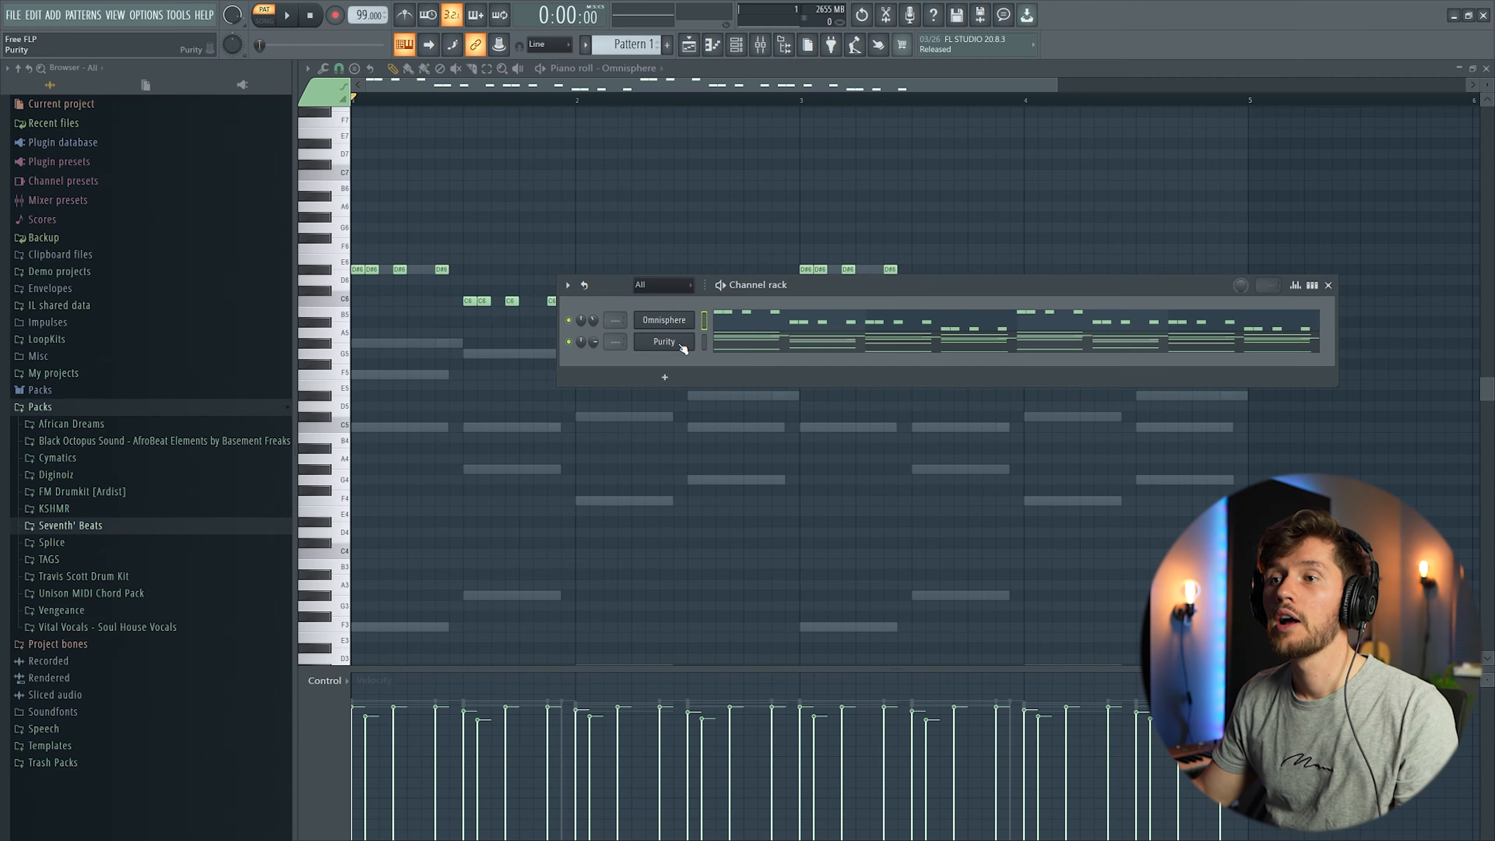
pyautogui.rightClick(669, 346)
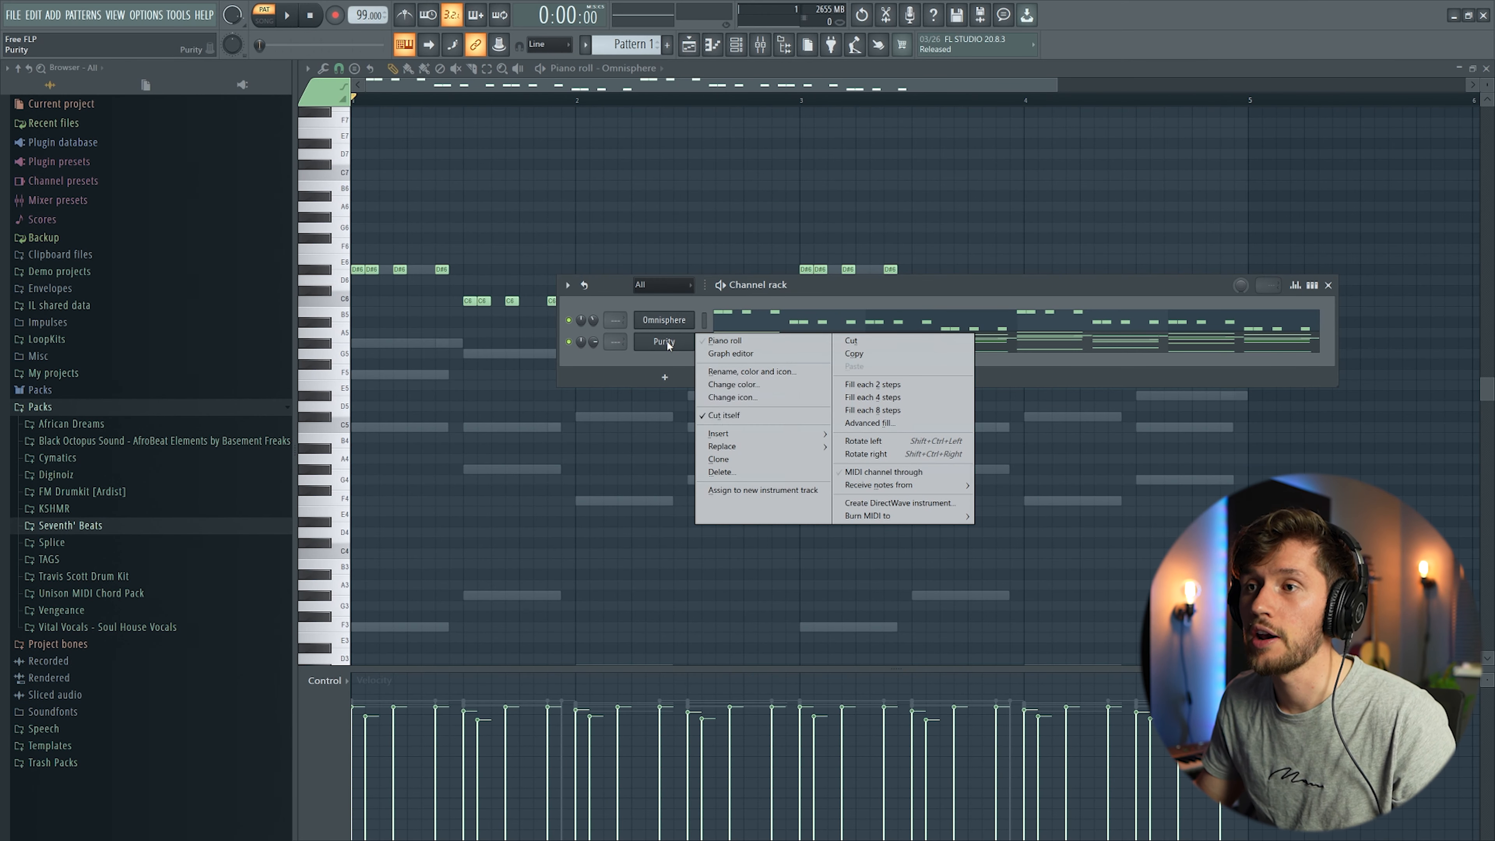
pyautogui.moveTo(721, 433)
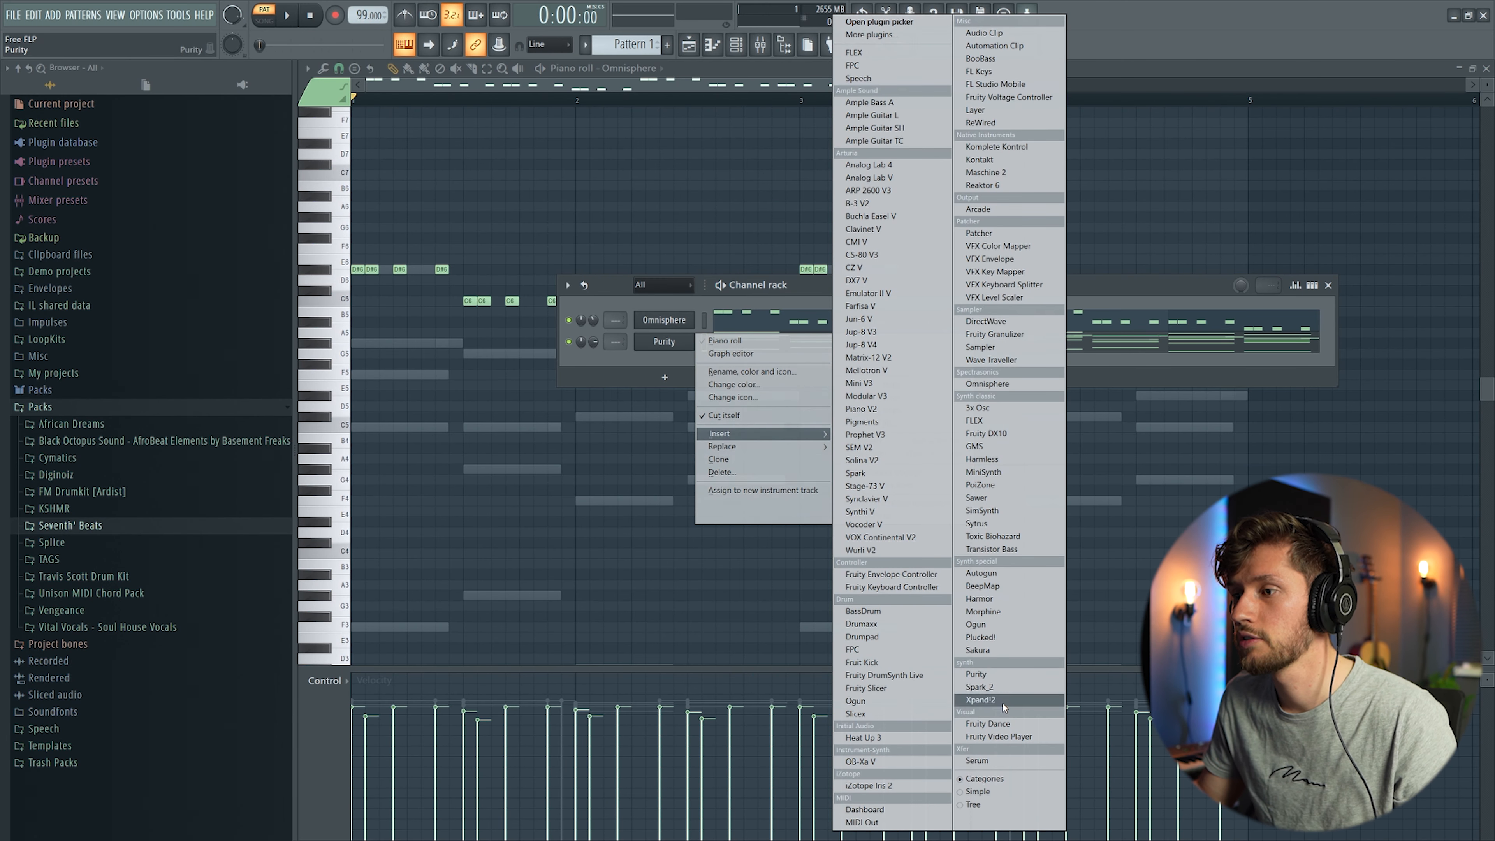
pyautogui.click(977, 760)
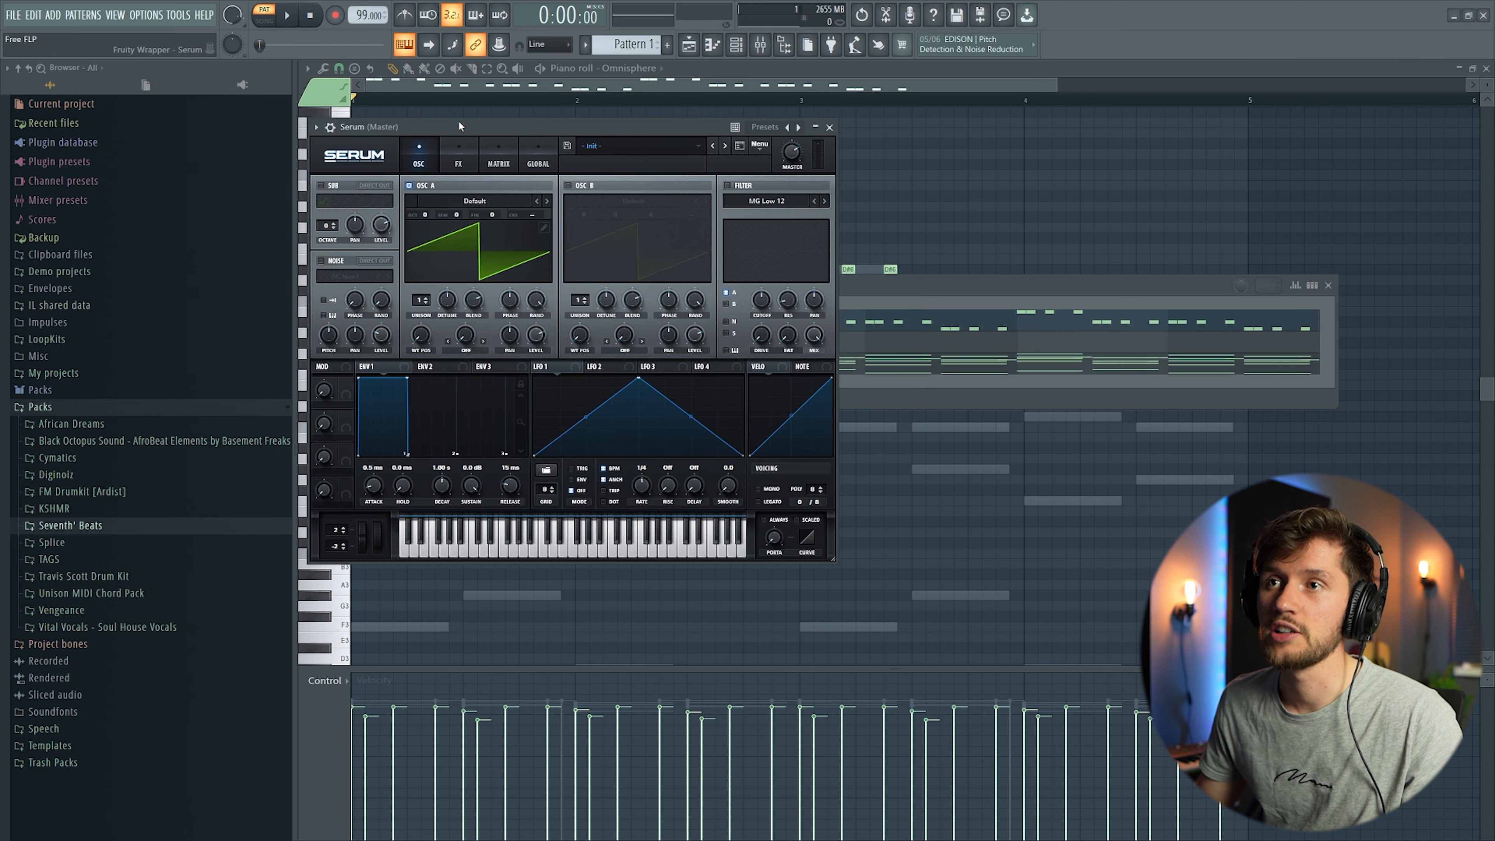
pyautogui.moveTo(457, 121); pyautogui.dragTo(624, 168)
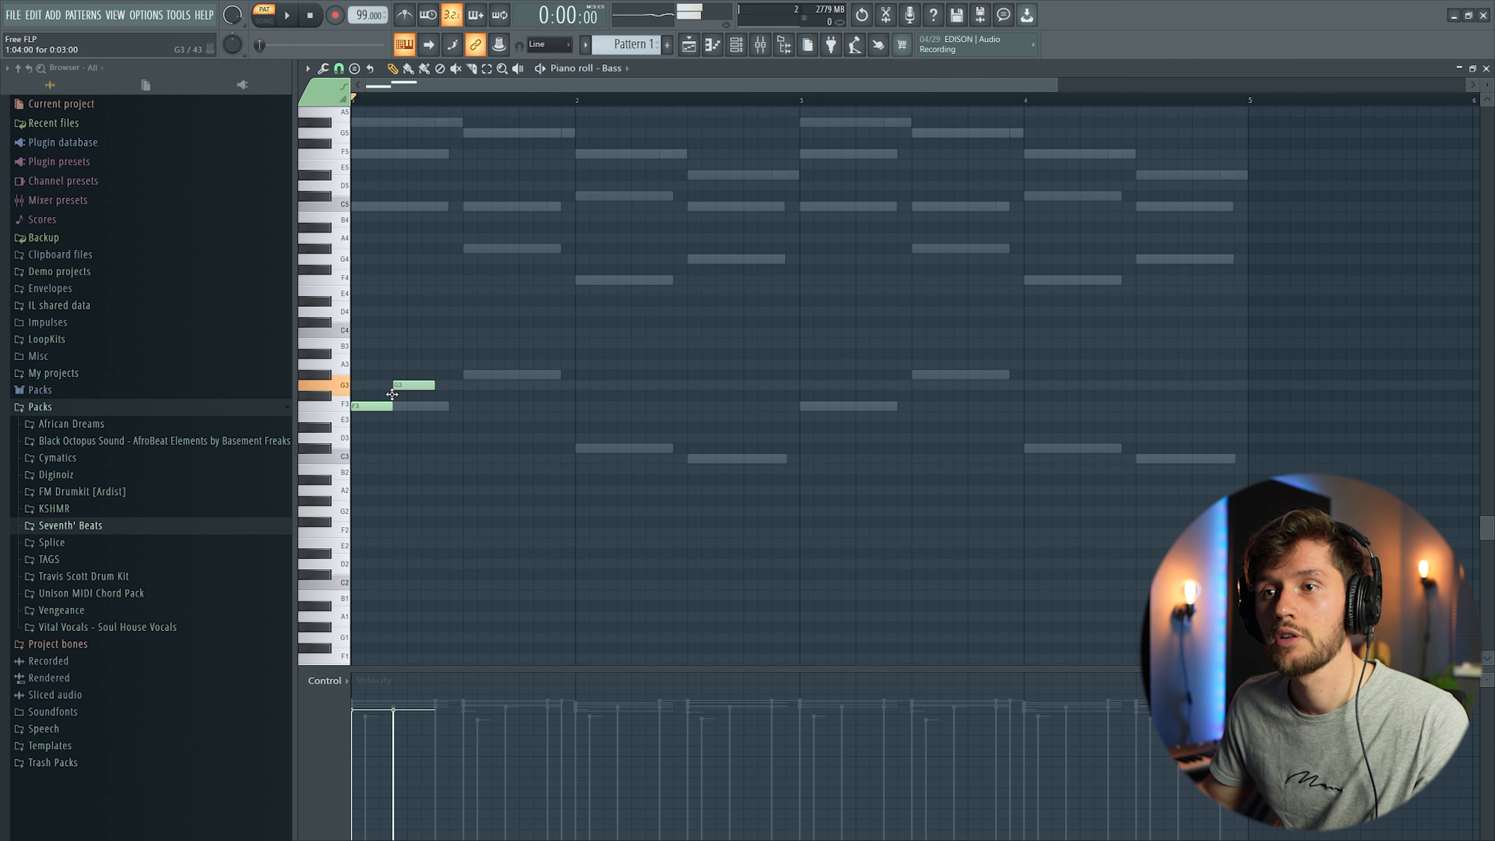
# Build a two-note bass rhythm on F3 and repeat it on G#3 and C#3, following the chord roots.
pyautogui.press('space')
pyautogui.press('space')
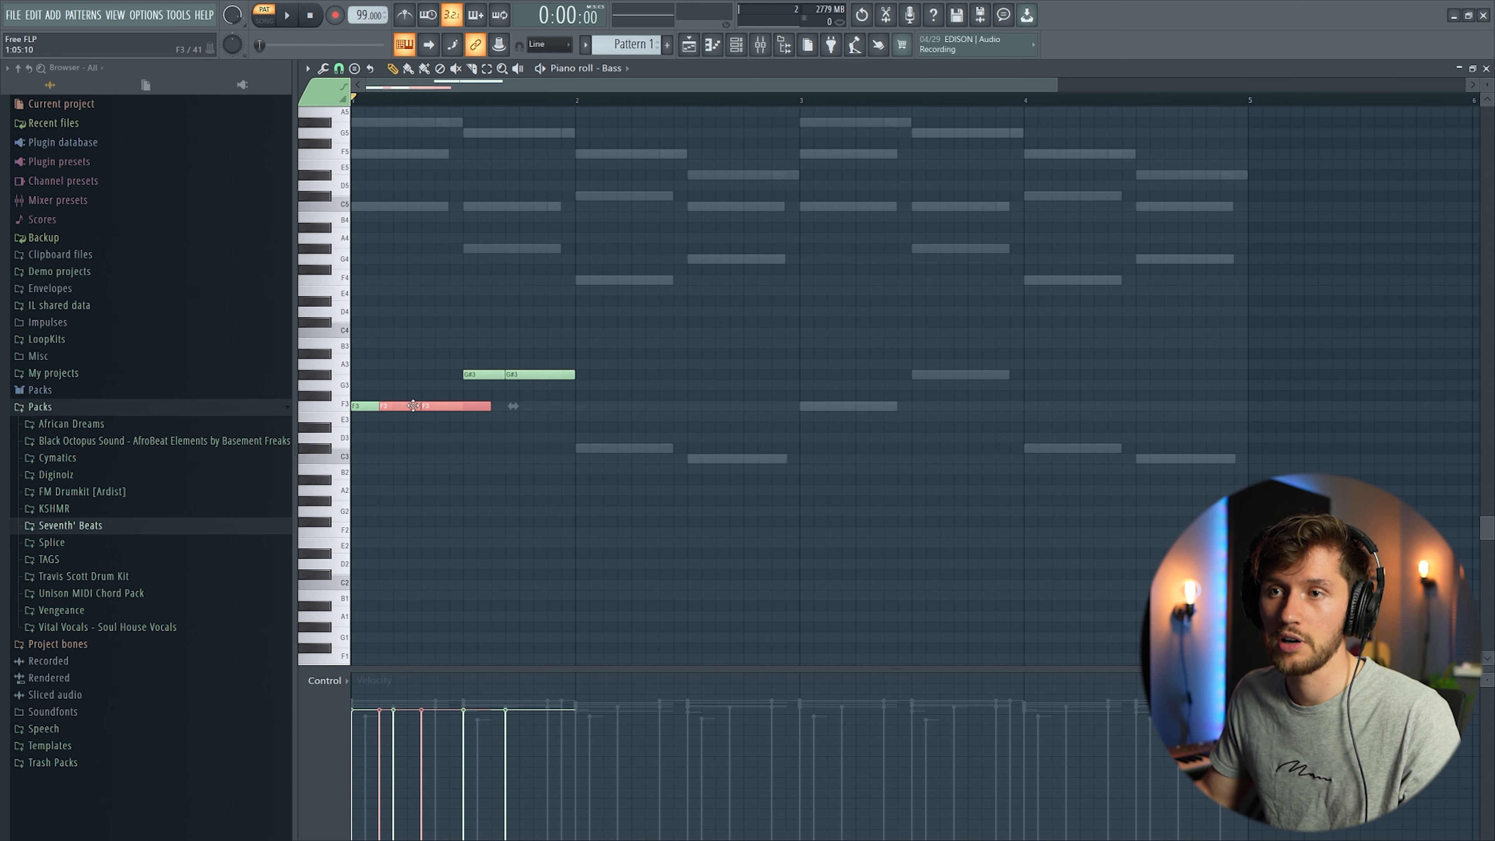
pyautogui.moveTo(412, 405); pyautogui.dragTo(586, 452)
pyautogui.press('space')
pyautogui.hotkey('ctrl', 'v')
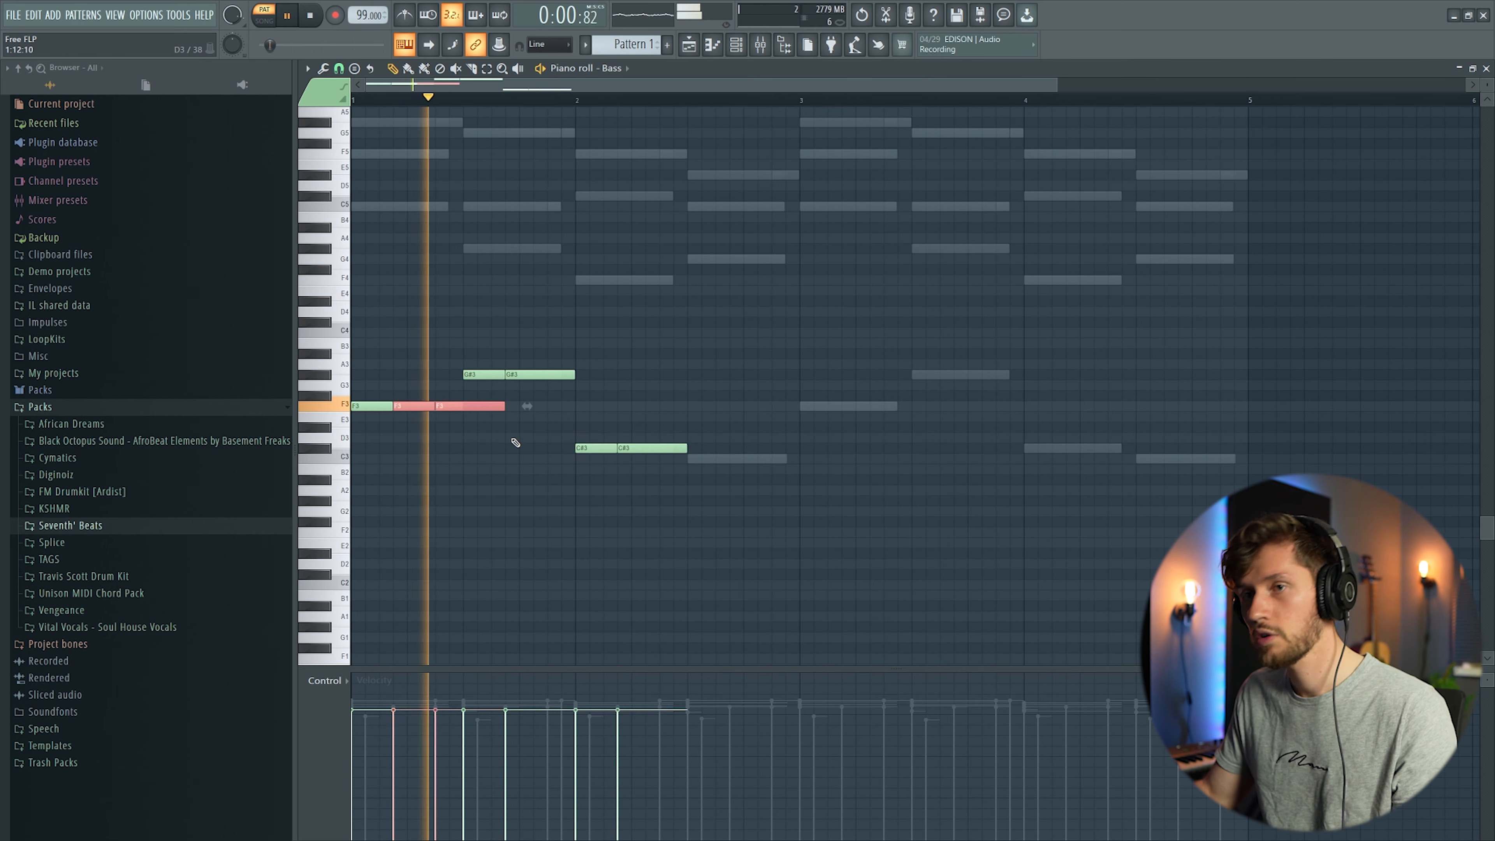
# Copy the two-note bass rhythm onto C3 and duplicate the two-bar bass line into bars 3 and 4.
pyautogui.moveTo(408, 405); pyautogui.dragTo(699, 463)
pyautogui.hotkey('ctrl', 'a')
pyautogui.press('space')
pyautogui.hotkey('ctrl', 'b')
# Insert an Analog Lab V instrument channel from the Bass channel.
pyautogui.press('F6')
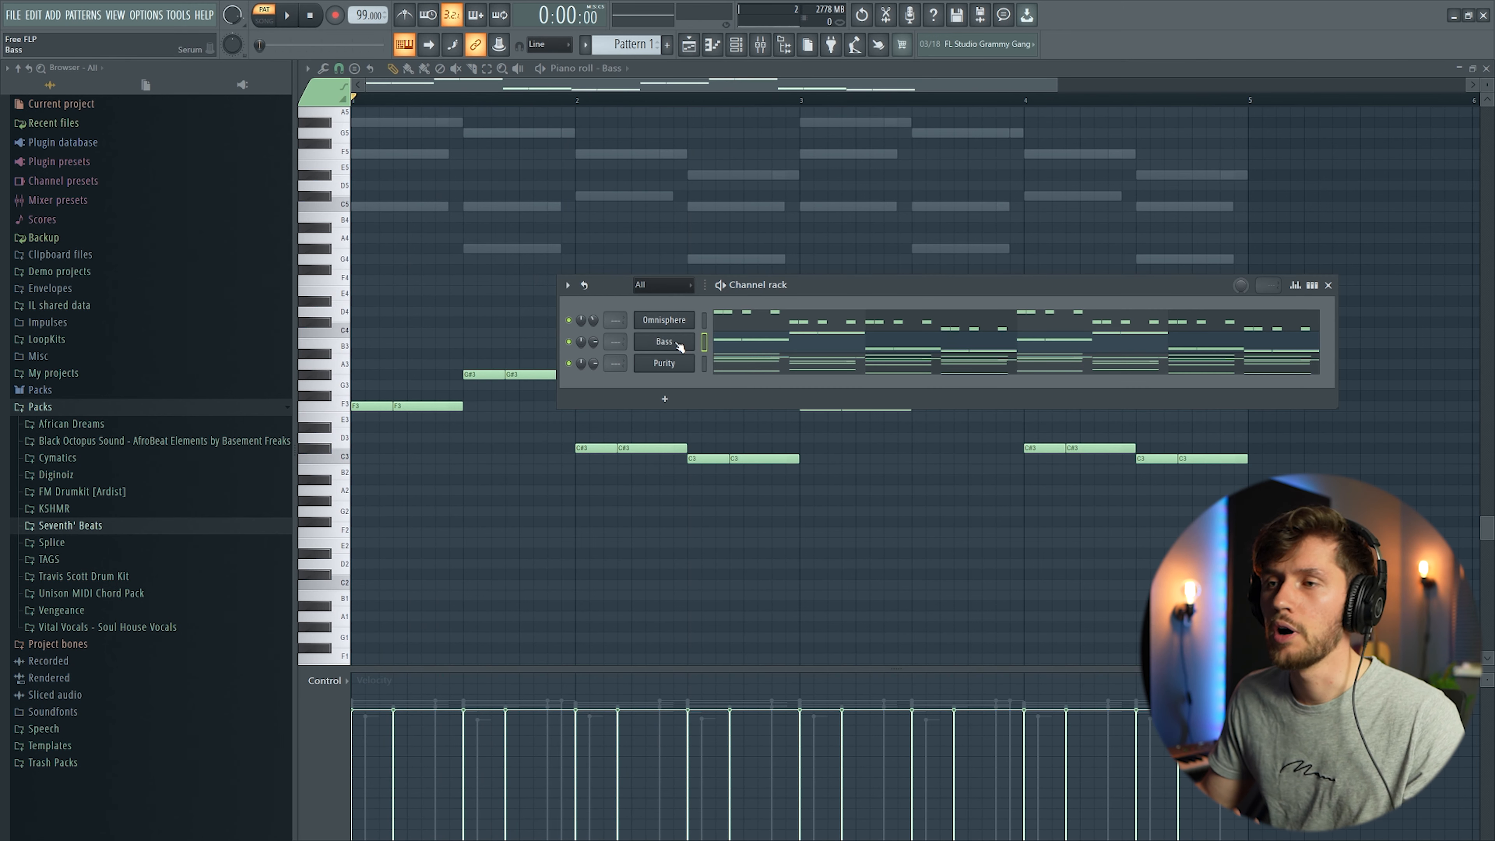
pyautogui.rightClick(677, 342)
pyautogui.moveTo(730, 432)
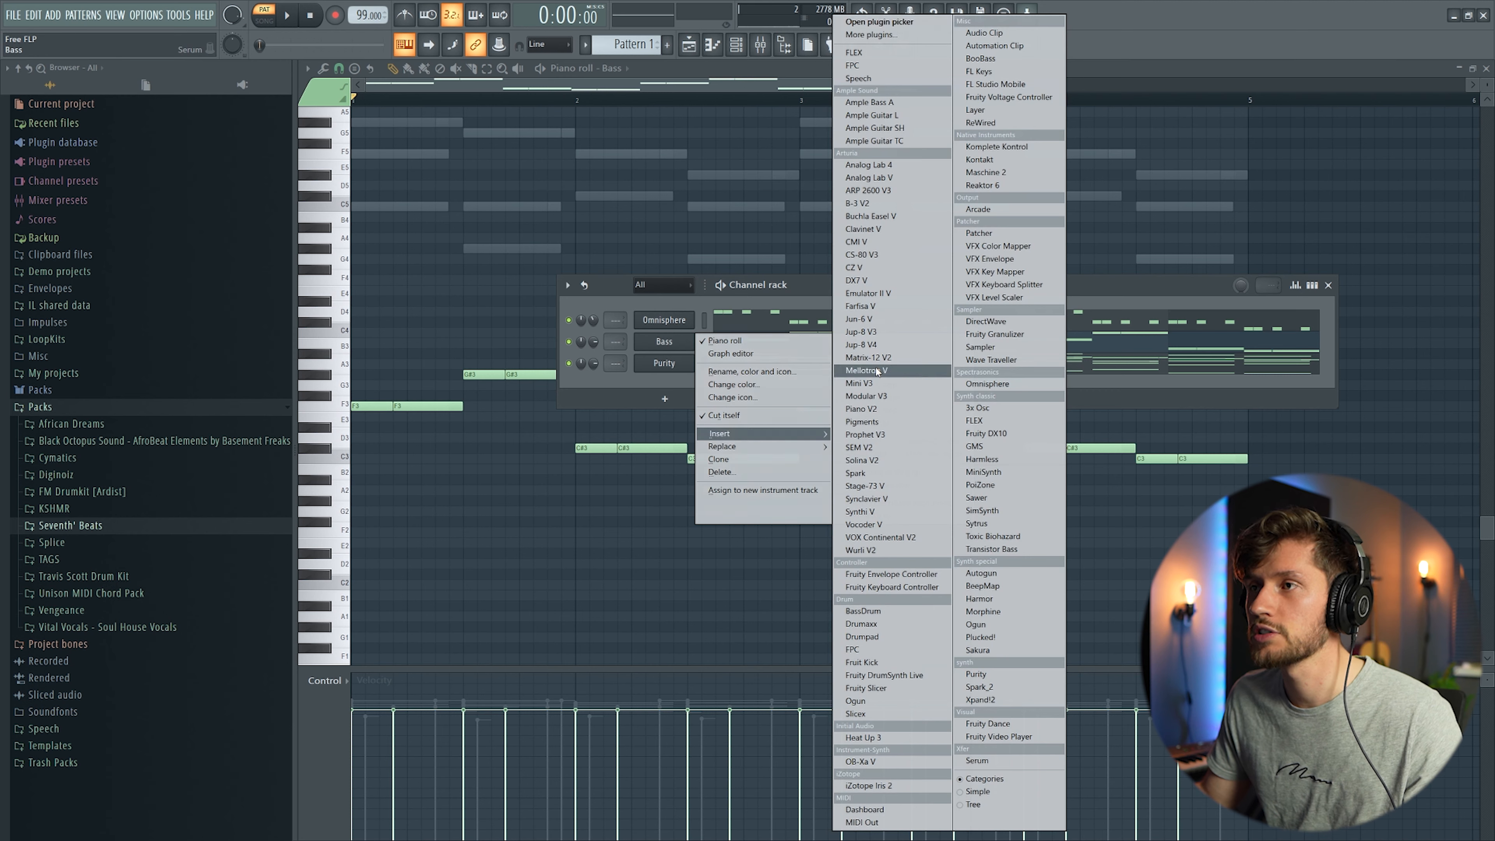
pyautogui.click(869, 177)
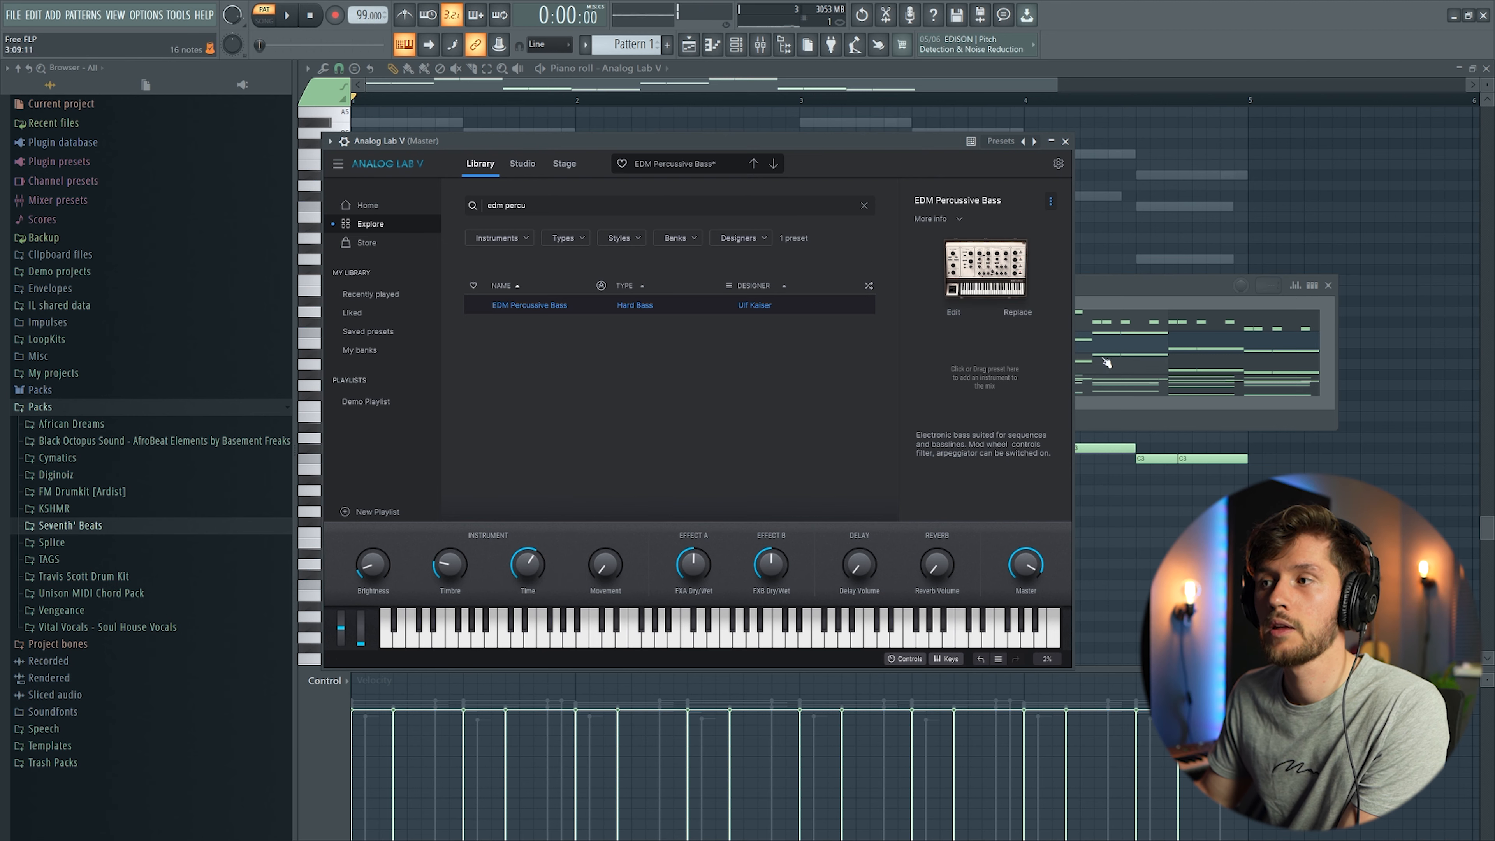
# Raise the Brightness of the EDM Percussive Bass preset in Analog Lab V while the pattern plays.
pyautogui.click(1130, 294)
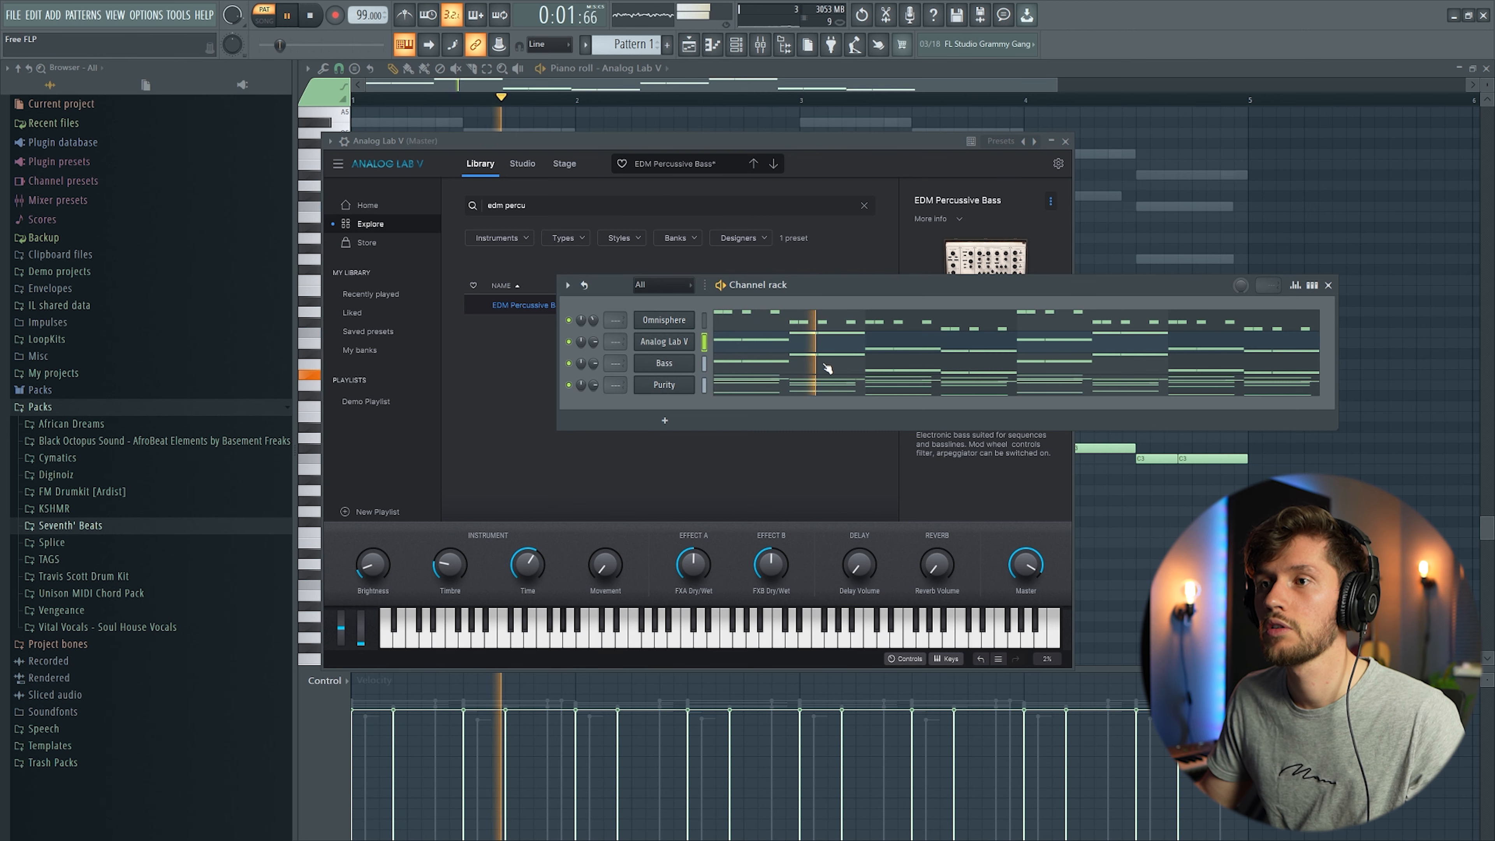
pyautogui.moveTo(372, 565); pyautogui.dragTo(373, 547)
pyautogui.click(1135, 287)
pyautogui.click(663, 343)
pyautogui.click(661, 344)
# Route the Analog Lab V channel to mixer insert 20.
pyautogui.press('F9')
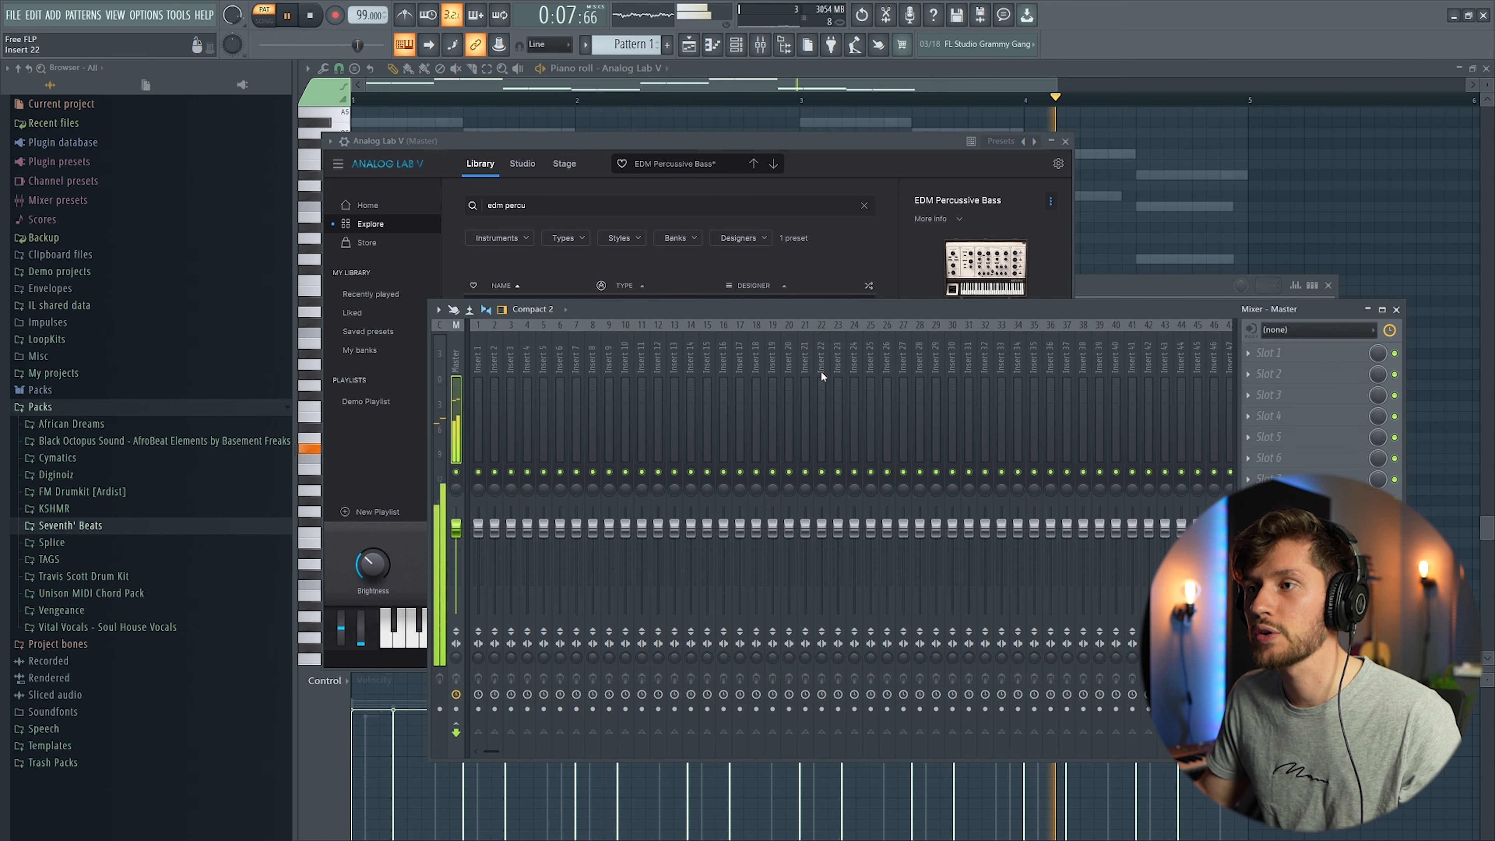
pyautogui.rightClick(795, 347)
pyautogui.moveTo(871, 461)
pyautogui.click(1001, 461)
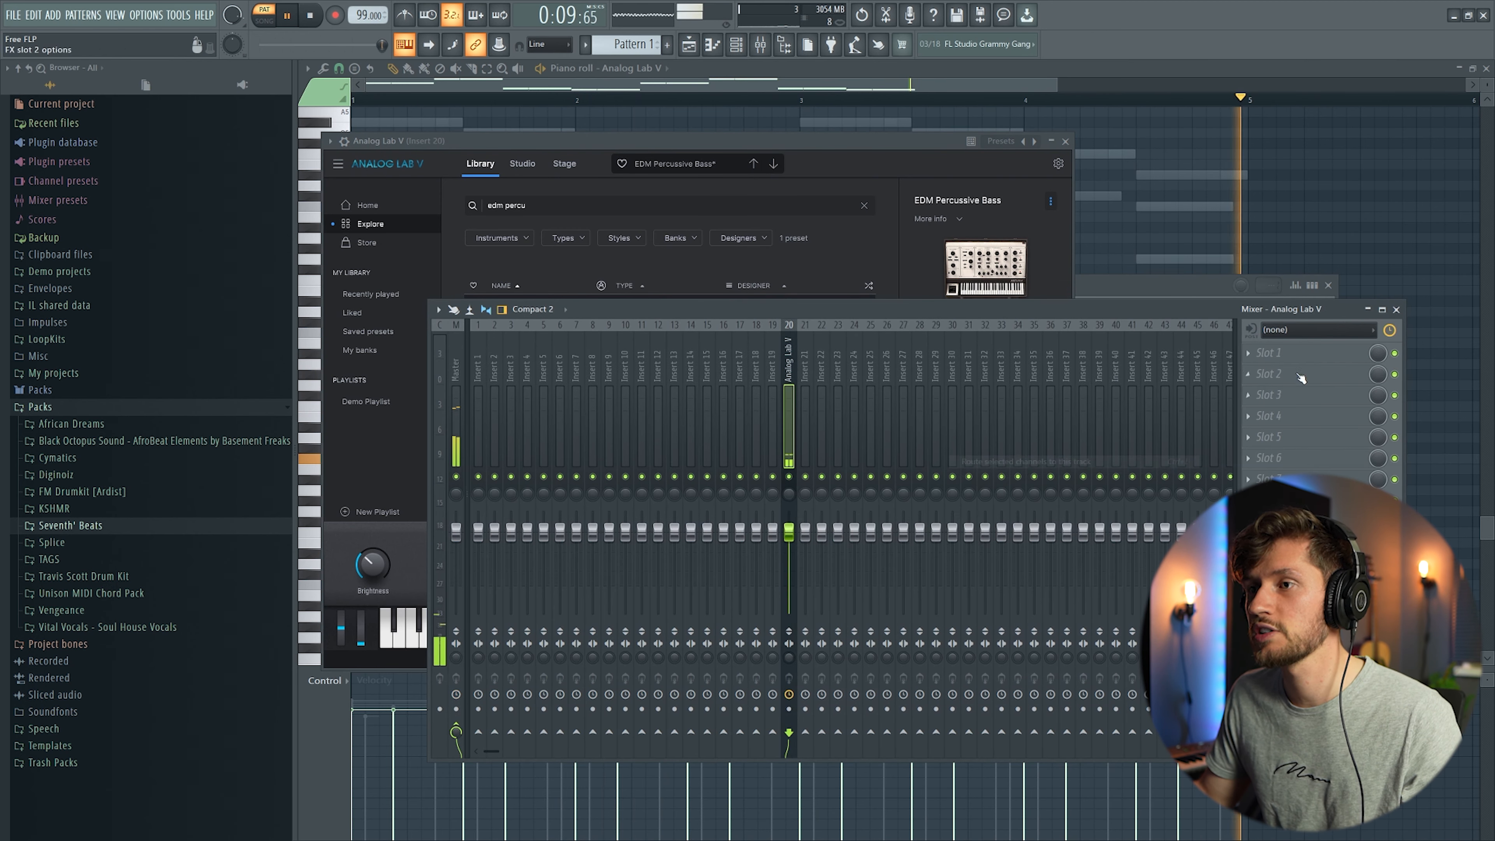
# Load Fruity Parametric EQ 2 on the Analog Lab V mixer insert and roll off the highs with band 7.
pyautogui.click(1295, 352)
pyautogui.click(1014, 567)
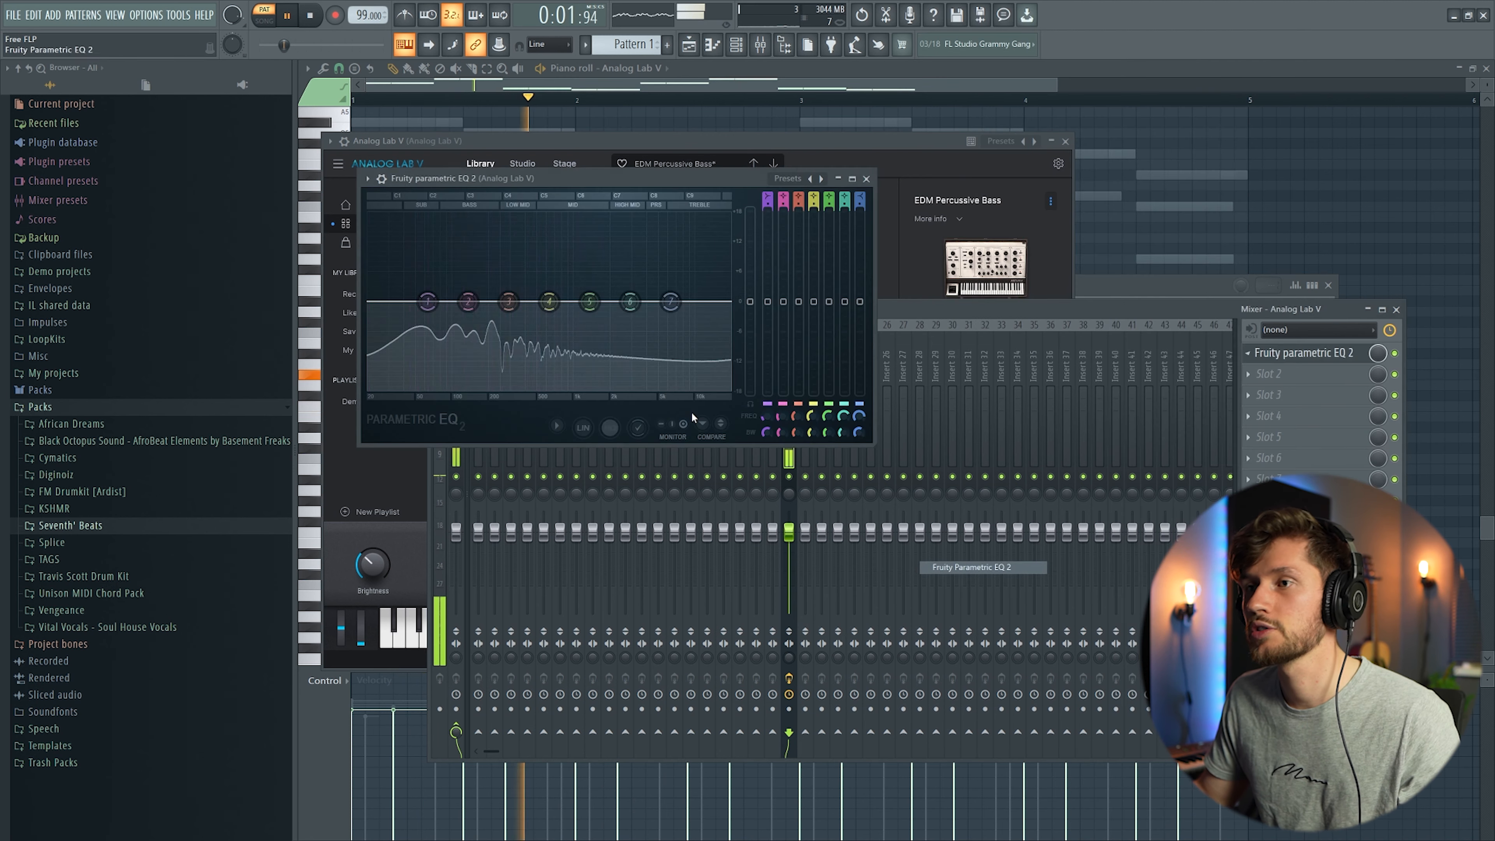
pyautogui.moveTo(663, 311); pyautogui.dragTo(566, 389)
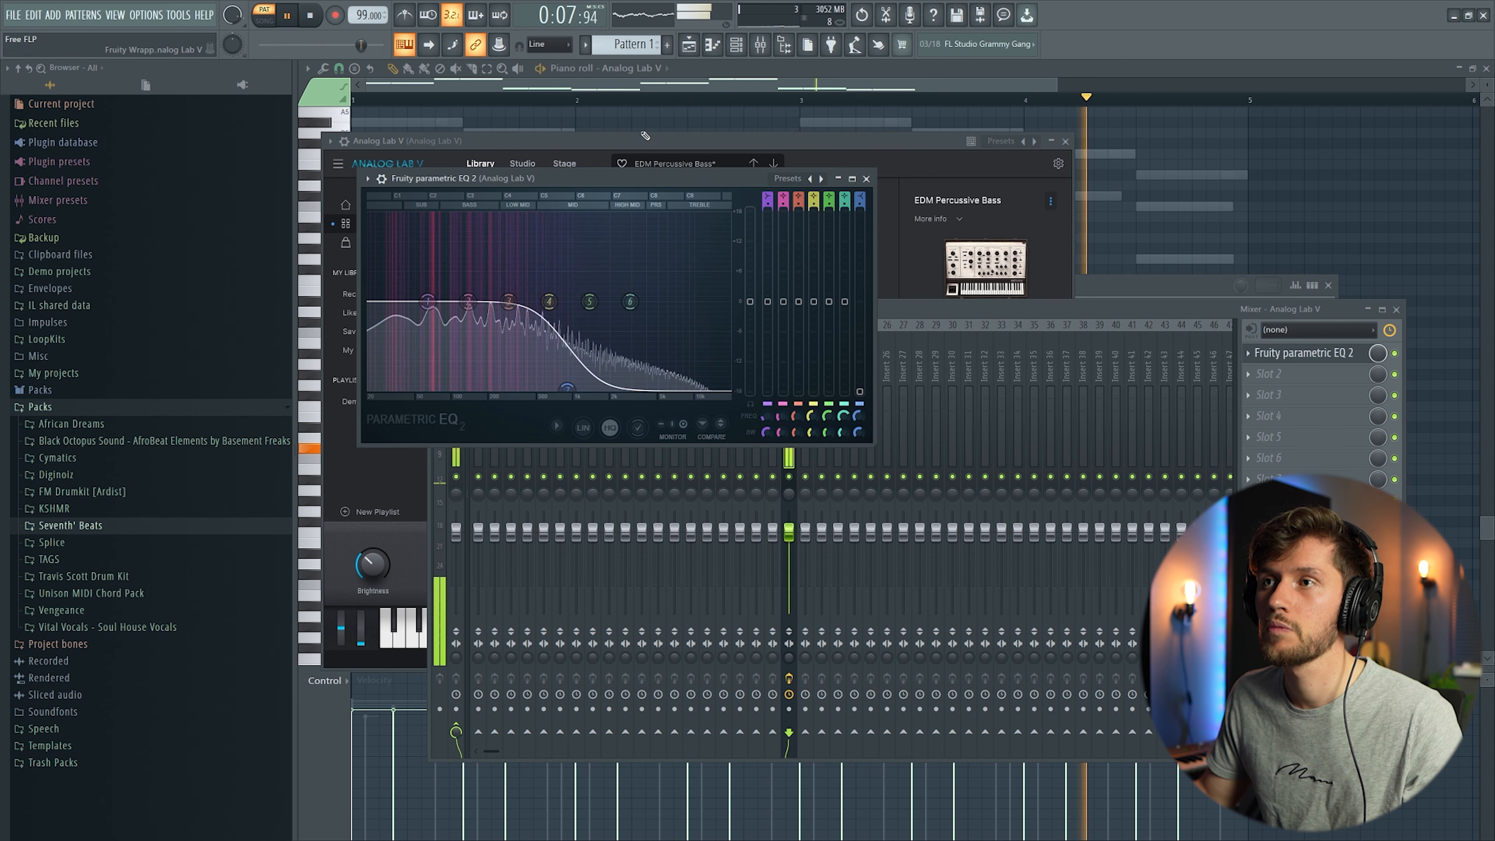
pyautogui.click(721, 69)
pyautogui.click(736, 46)
pyautogui.press('space')
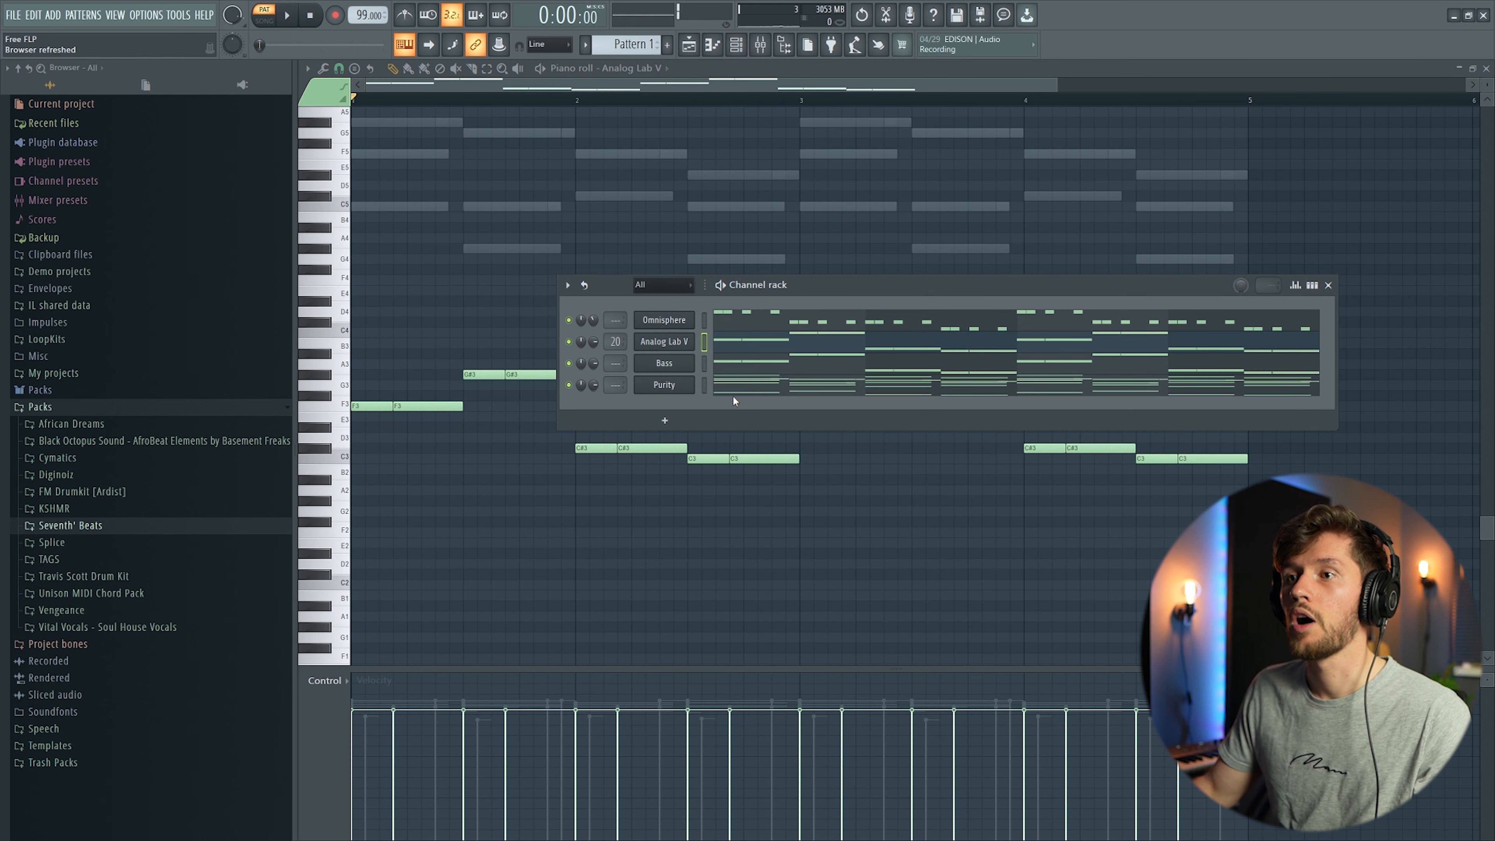
# Set the session key of Arcade's Blame kit to F min.
pyautogui.click(1139, 155)
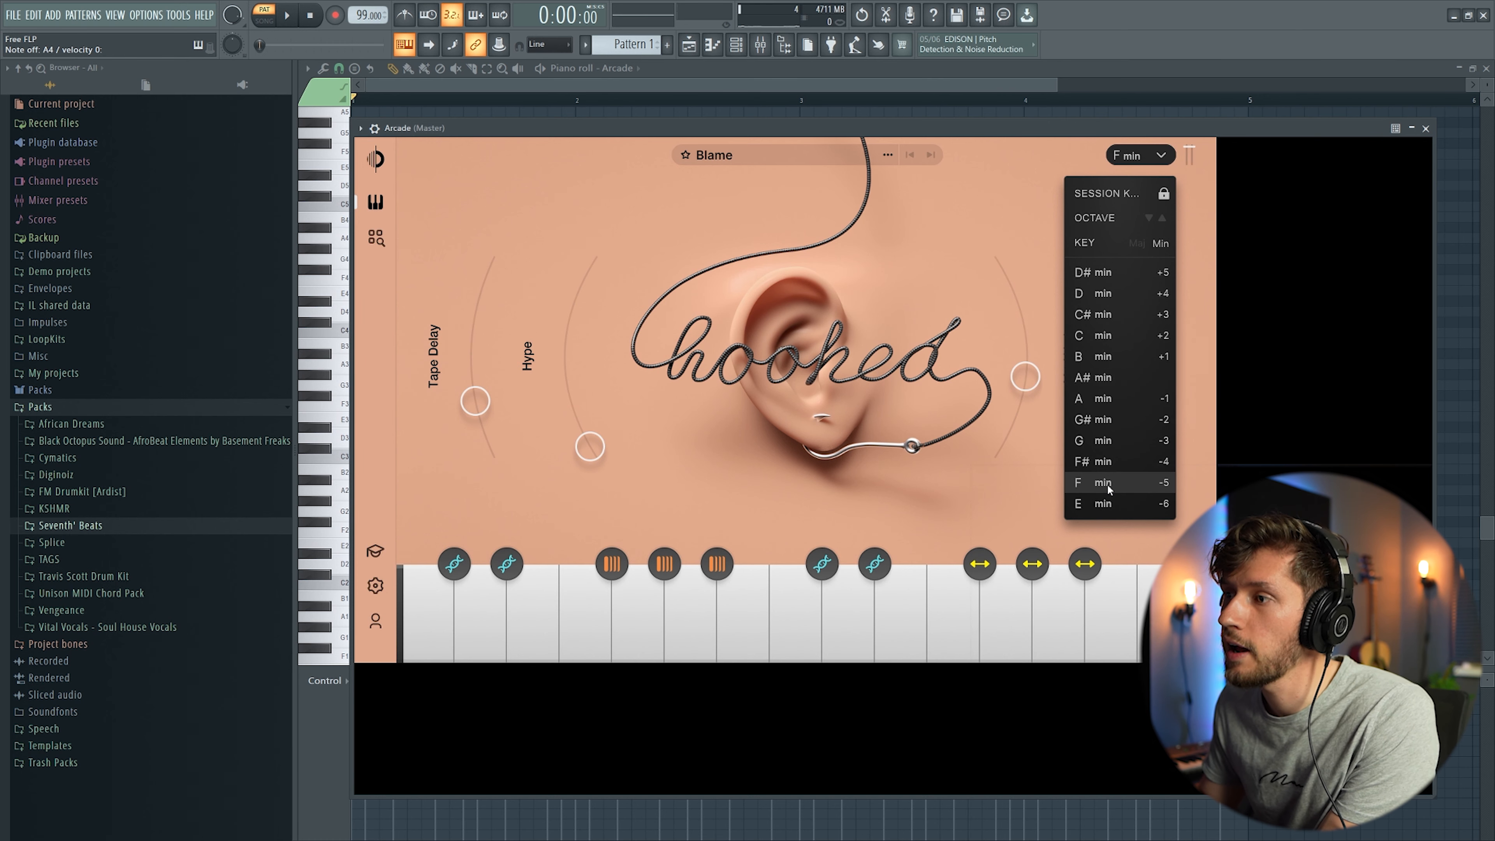
pyautogui.click(868, 134)
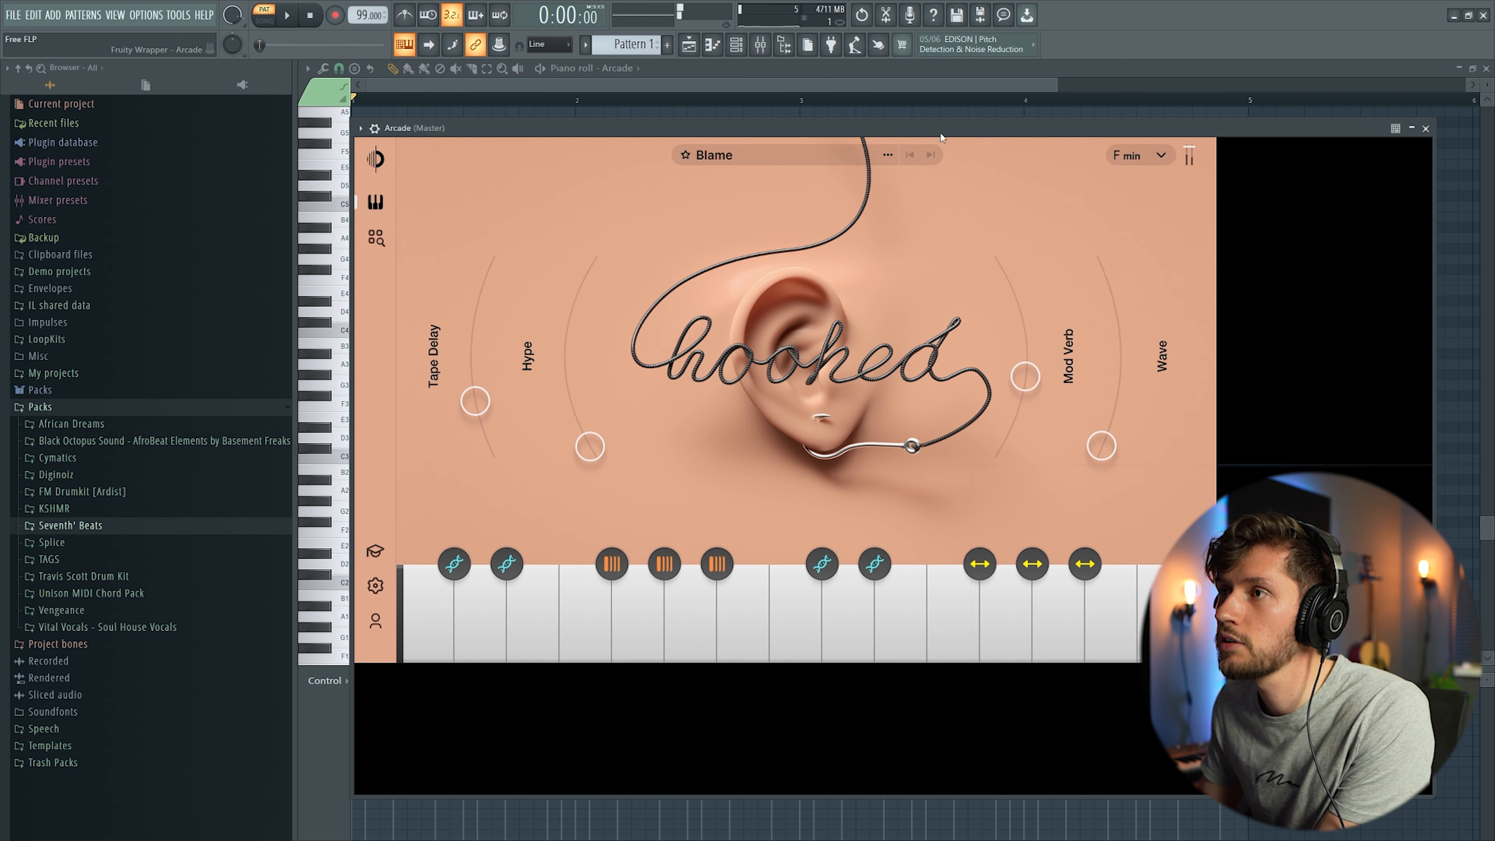
pyautogui.click(736, 45)
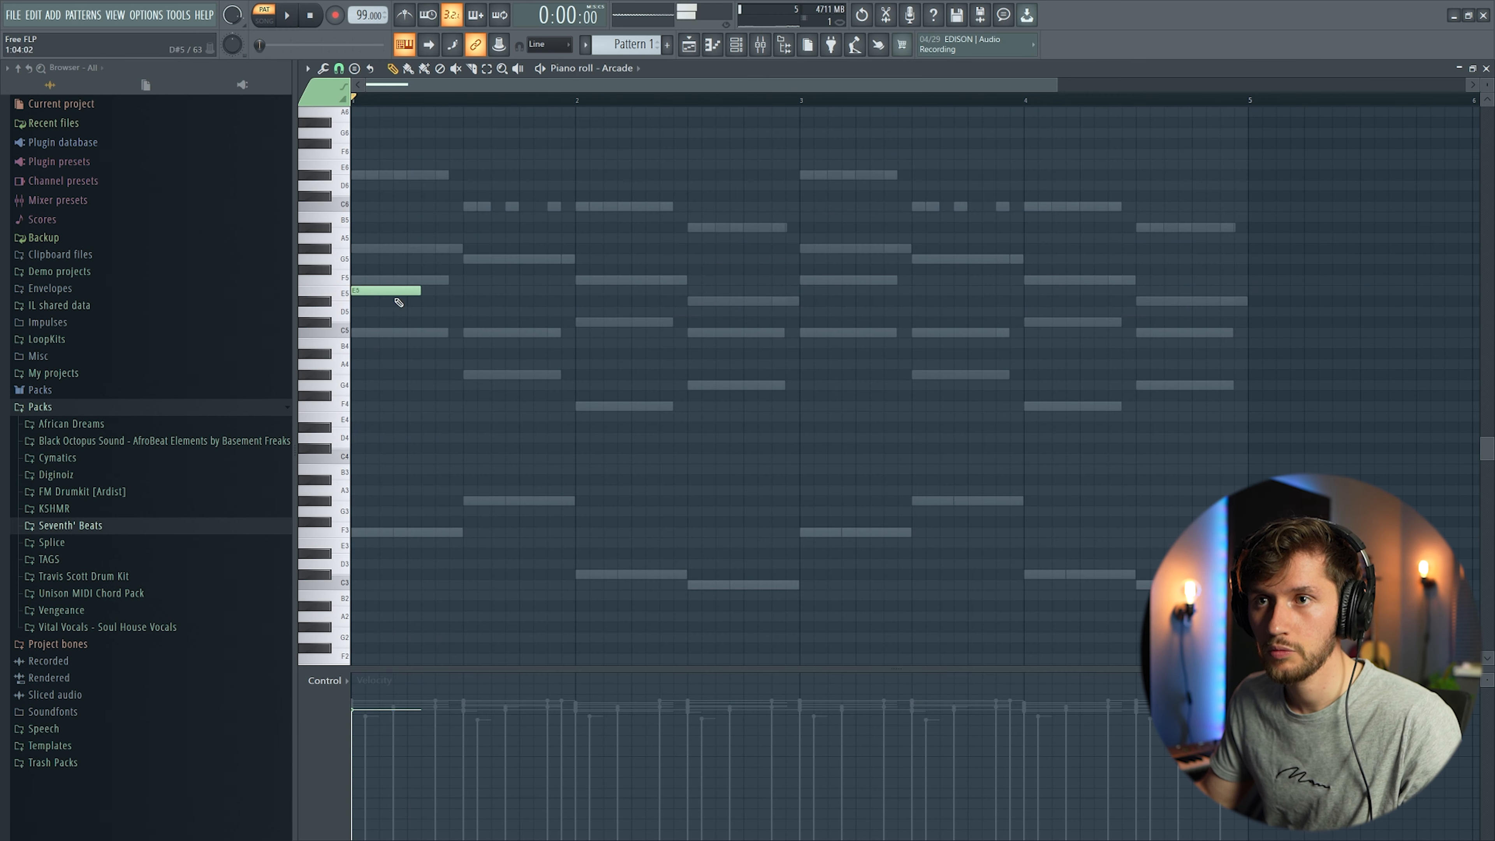
# Move the Arcade note at the start of bar 1 to D5 and stretch it to 15 steps.
pyautogui.press('space')
pyautogui.press('space')
pyautogui.moveTo(403, 291); pyautogui.dragTo(398, 309)
pyautogui.press('space')
pyautogui.moveTo(574, 311); pyautogui.dragTo(561, 311)
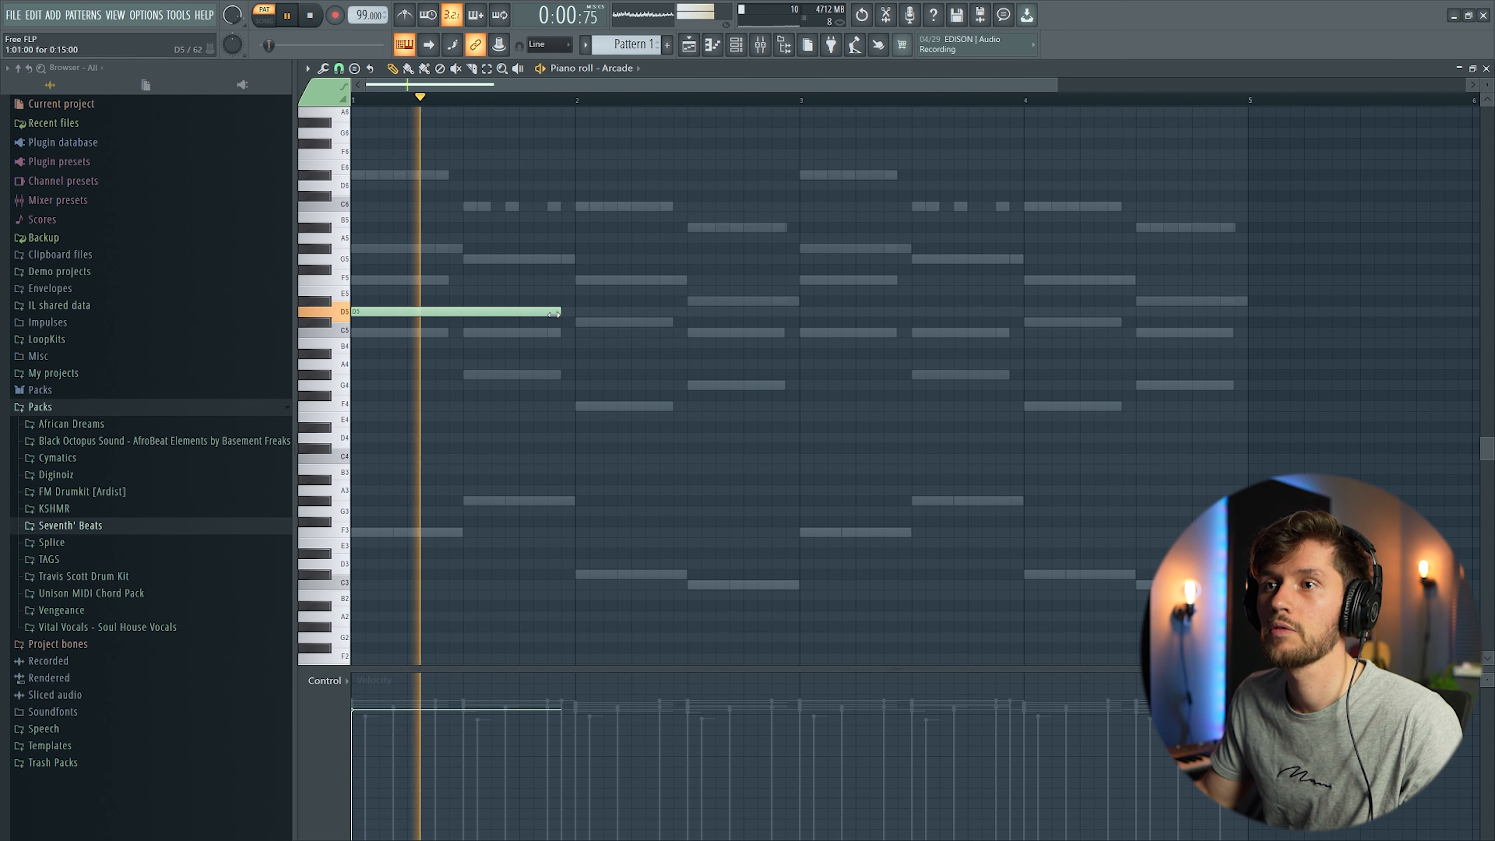
# Add a 12-step D5 note at the start of bar 2, followed by a four-step B4 note ending the bar.
pyautogui.click(579, 312)
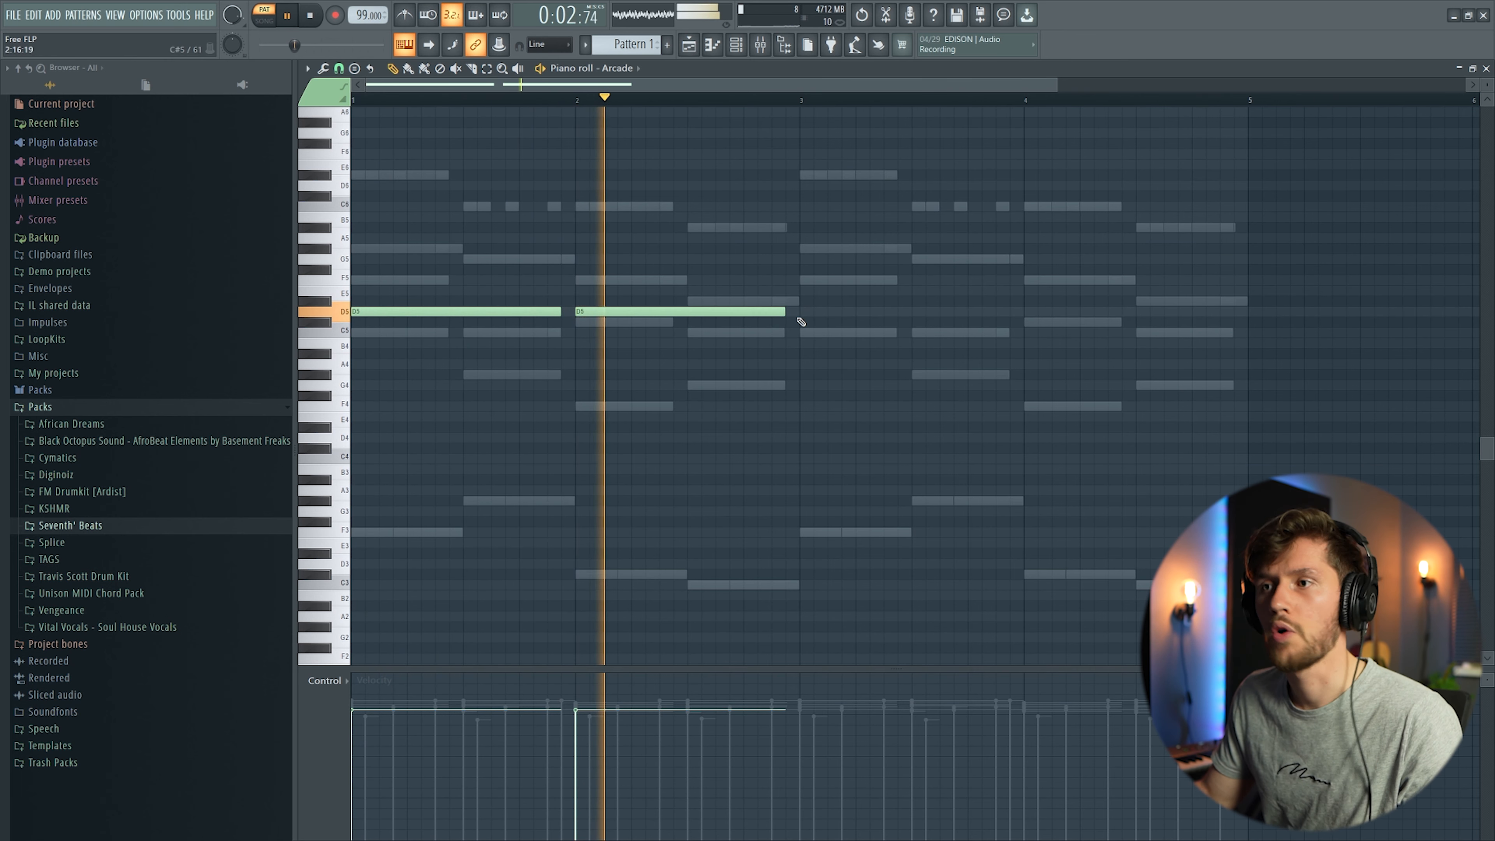
pyautogui.moveTo(786, 312); pyautogui.dragTo(743, 312)
pyautogui.click(748, 333)
pyautogui.moveTo(911, 333)
pyautogui.mouseDown()
pyautogui.moveTo(799, 333)
pyautogui.moveTo(774, 302)
pyautogui.mouseUp()
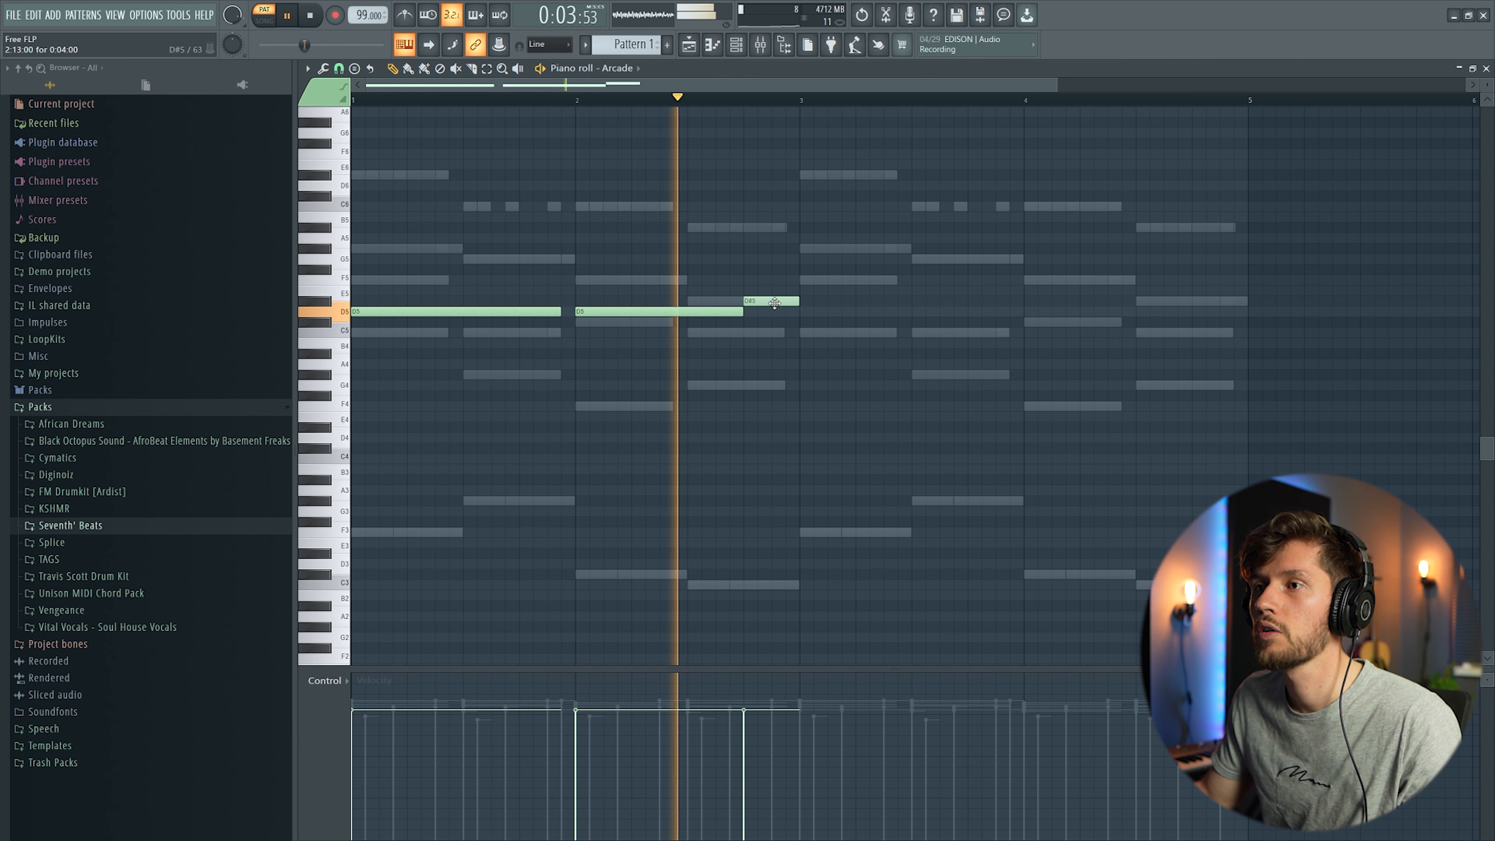
pyautogui.press('space')
pyautogui.moveTo(774, 302); pyautogui.dragTo(778, 350)
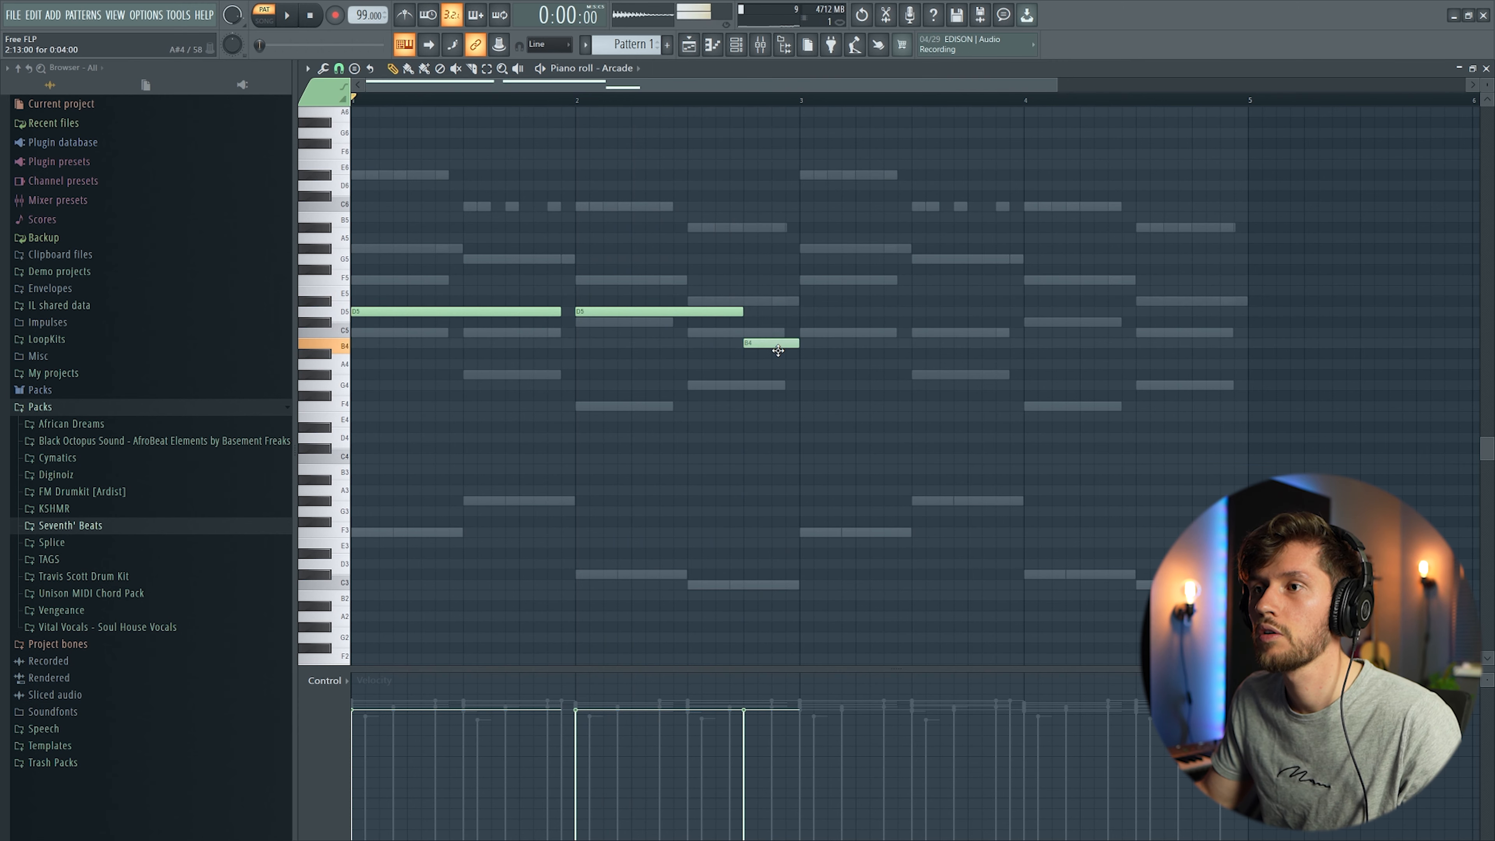
pyautogui.press('space')
# Duplicate the two-bar Arcade phrase into bars 3 and 4.
pyautogui.hotkey('ctrl', 'a')
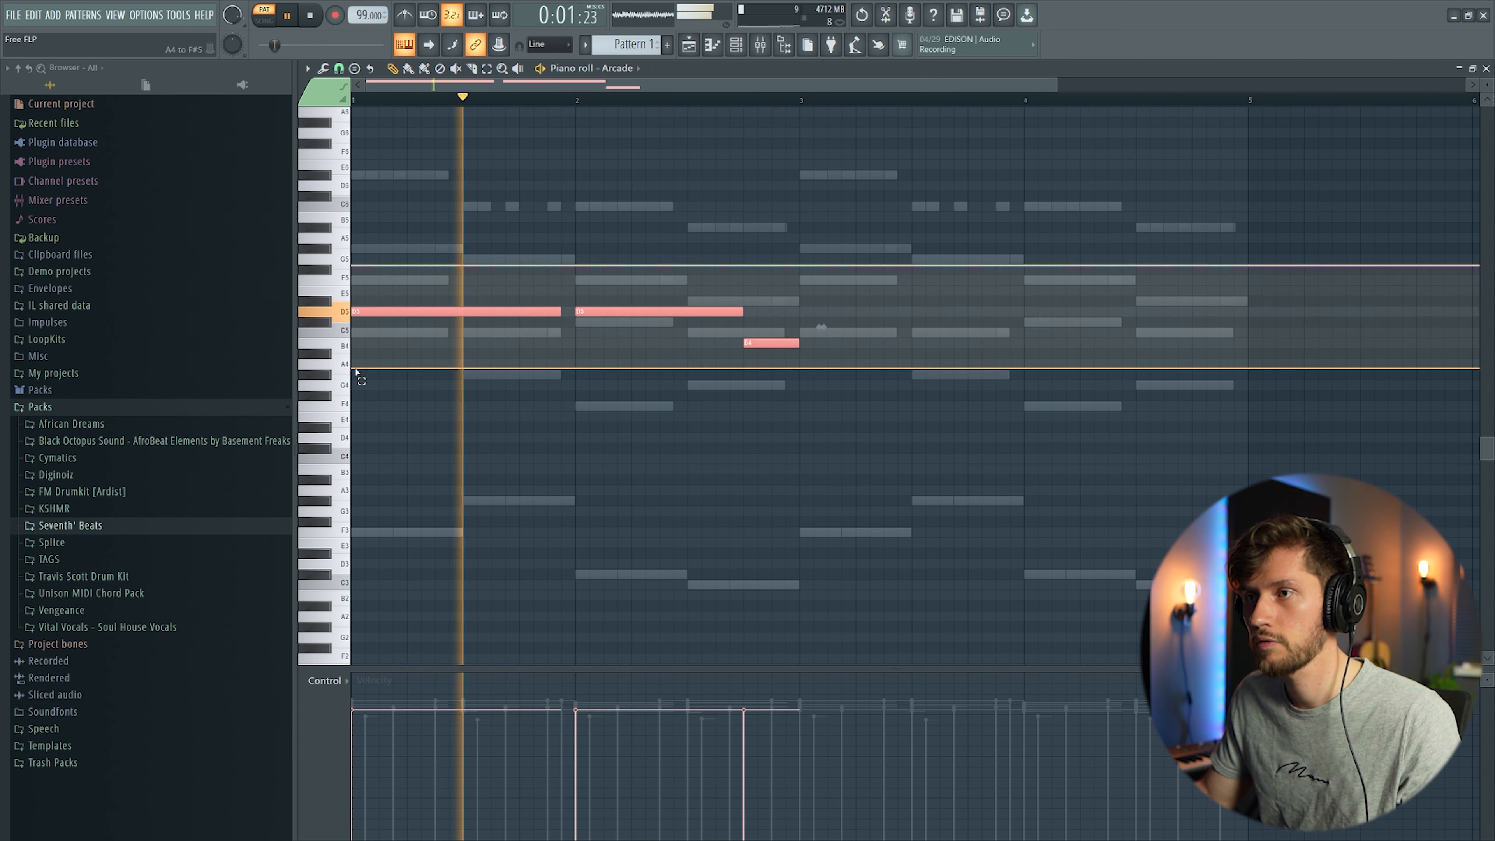
pyautogui.hotkey('ctrl', 'b')
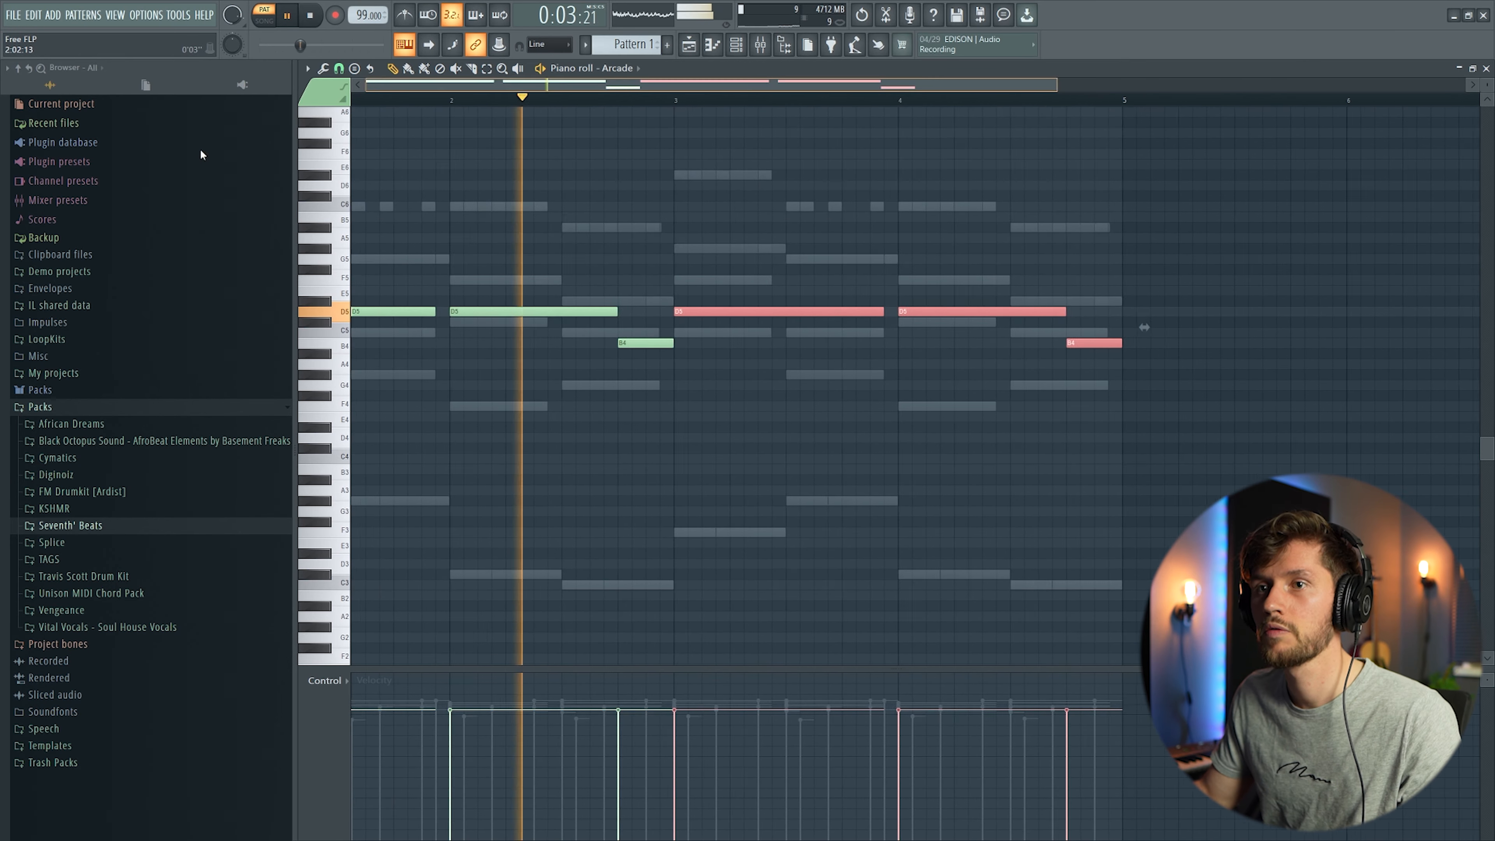
pyautogui.click(972, 248)
pyautogui.rightClick(976, 251)
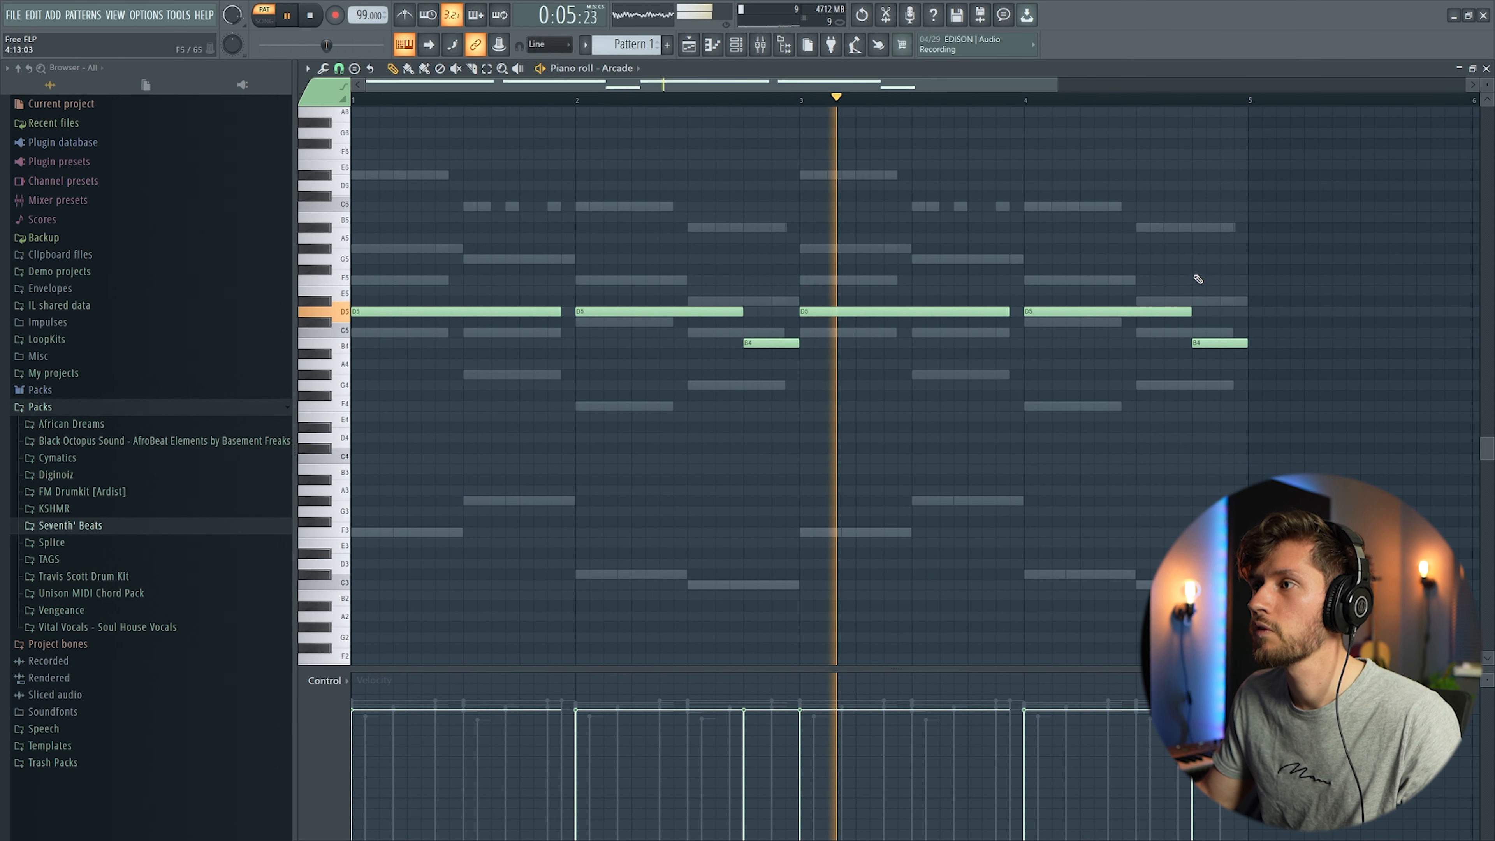
# Add a three-step G5 note at the end of bar 4, starting one step after the B4 note.
pyautogui.click(1198, 271)
pyautogui.moveTo(1207, 268); pyautogui.dragTo(1208, 254)
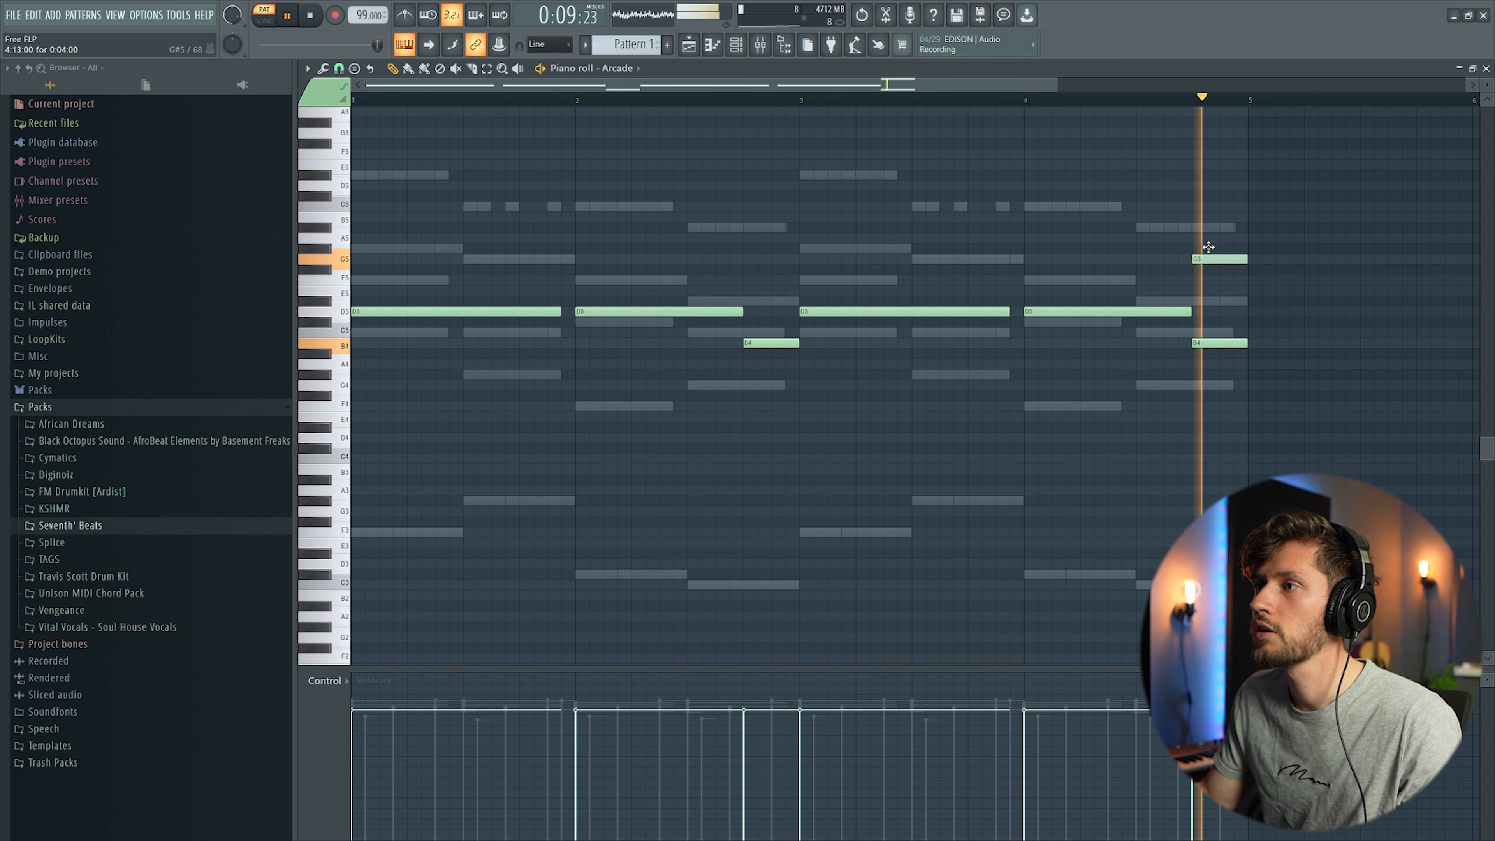
pyautogui.moveTo(1245, 259); pyautogui.dragTo(1231, 260)
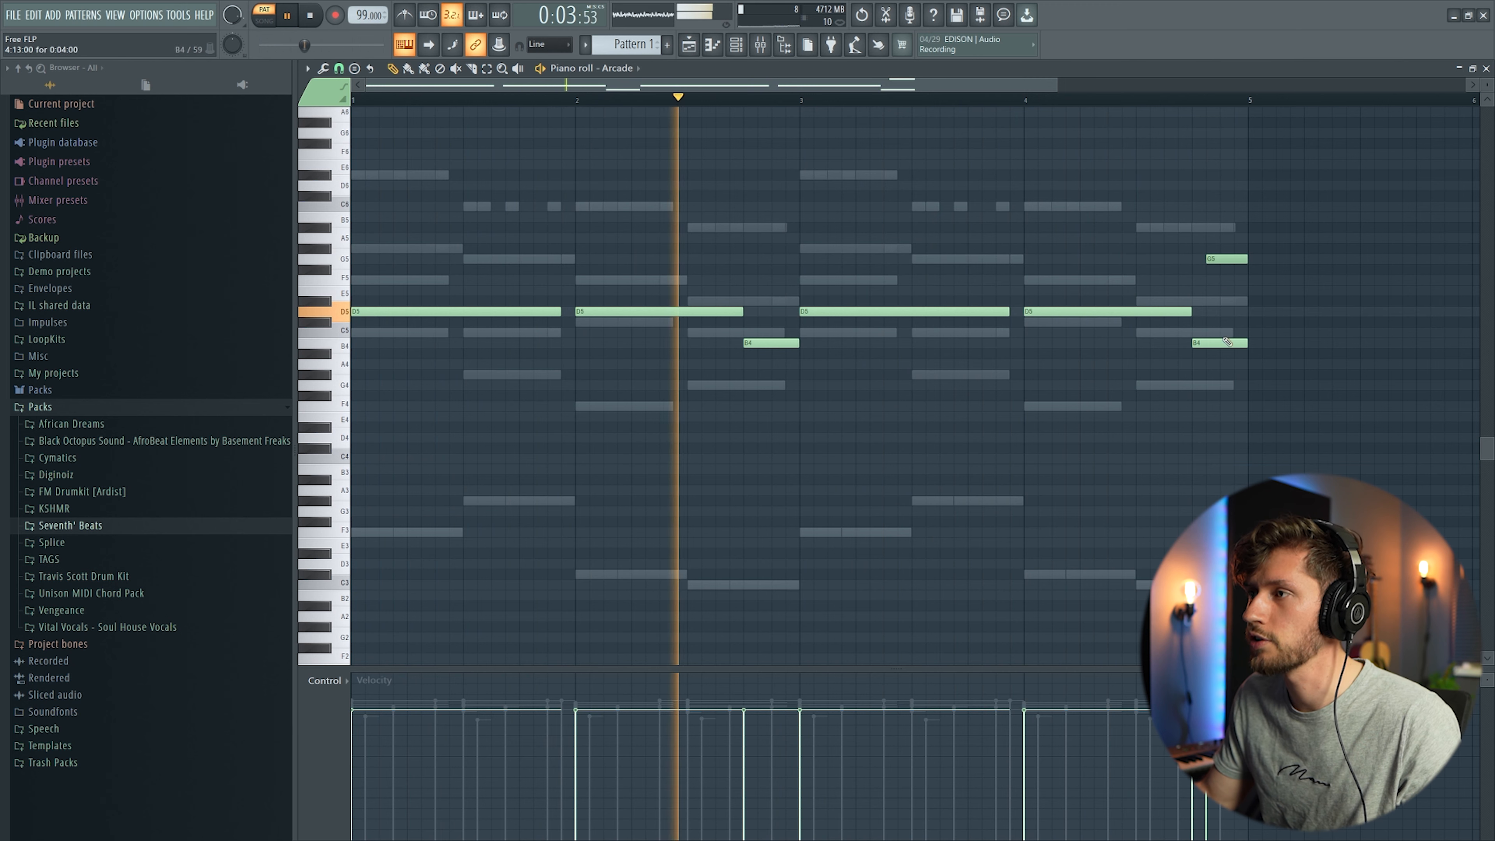
pyautogui.moveTo(1241, 260); pyautogui.dragTo(1247, 259)
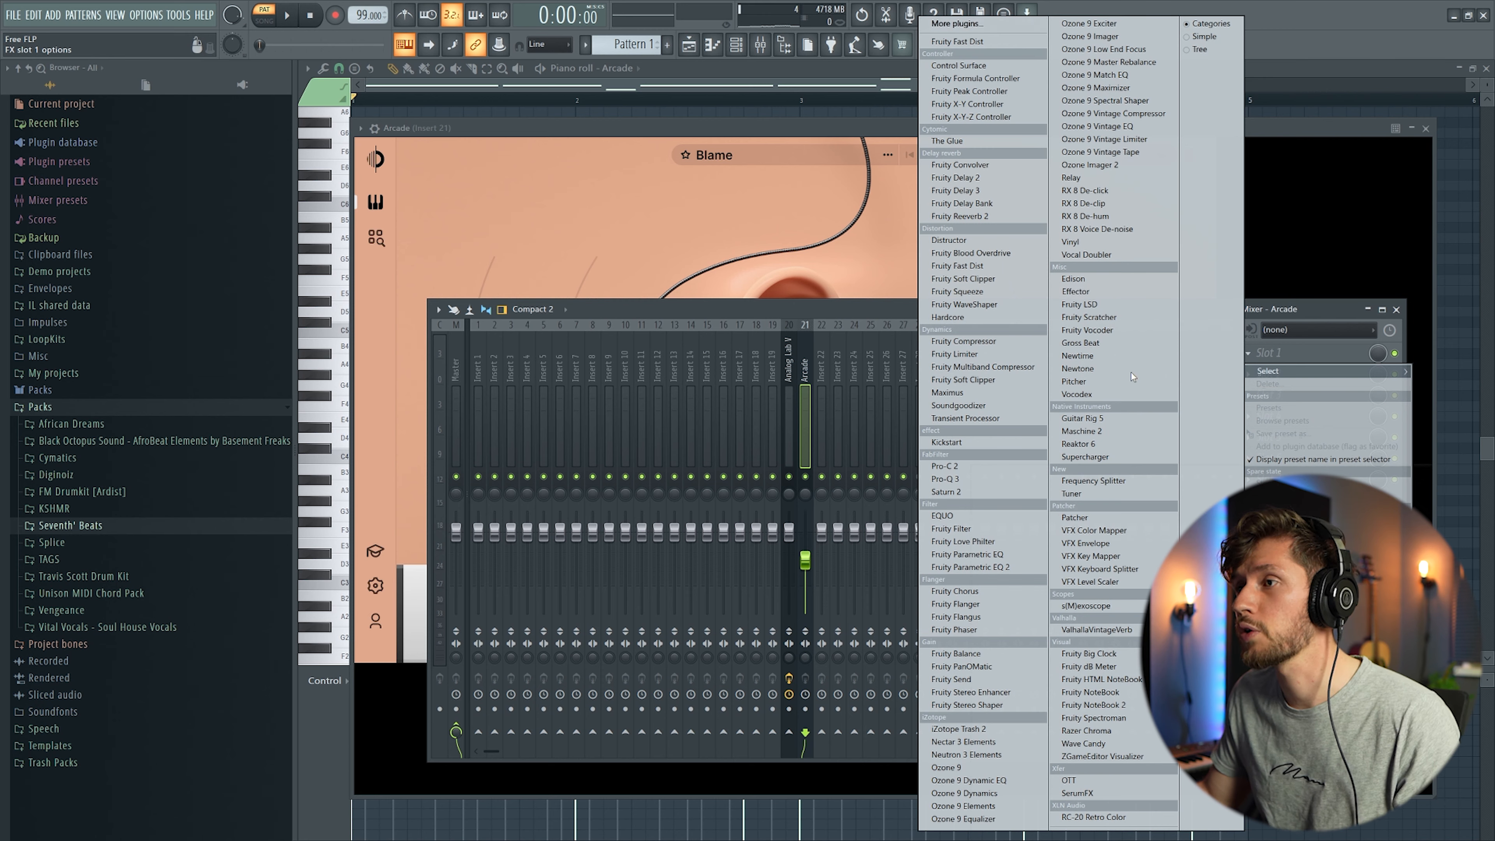
# Load Fruity Delay 2 and Fruity Parametric EQ 2 on Arcade's mixer insert, cutting the lows with EQ band 1.
pyautogui.click(989, 177)
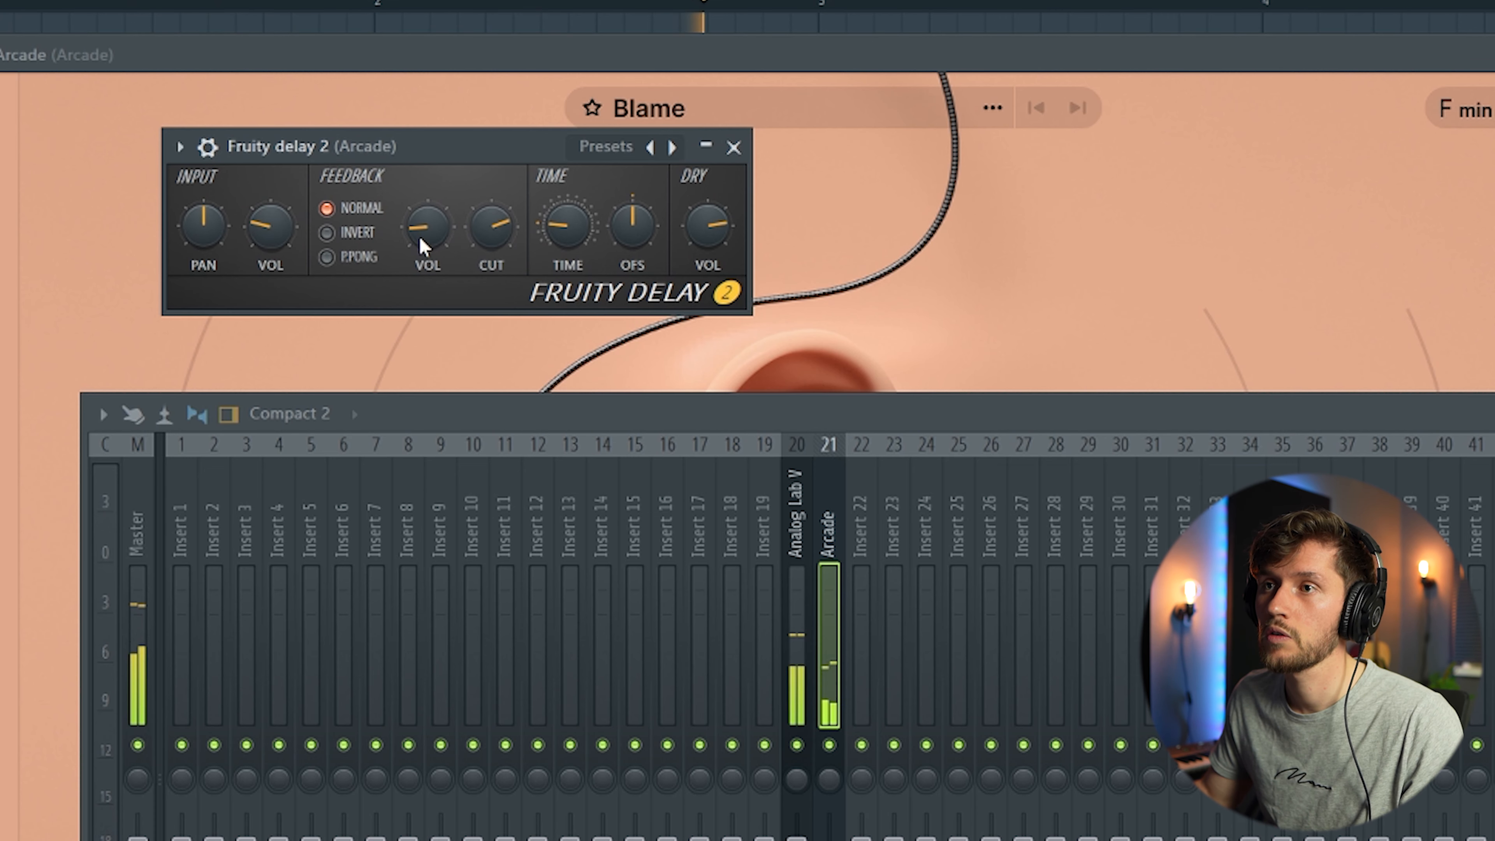
pyautogui.click(1348, 433)
pyautogui.moveTo(257, 293); pyautogui.dragTo(343, 406)
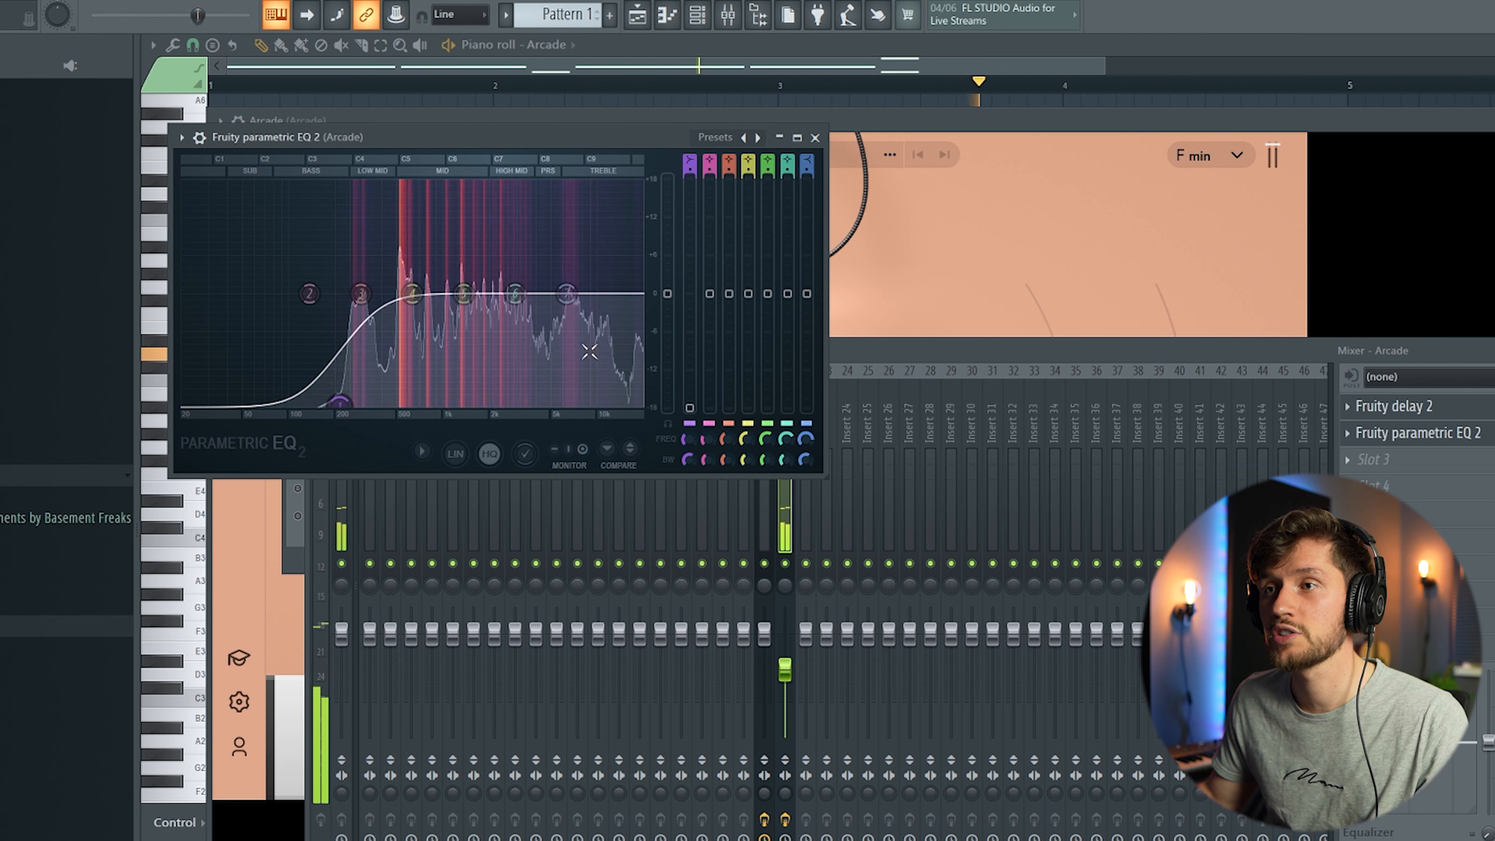
# Roll off Arcade's highs with EQ band 7 set to Low pass and band 6 lowered, and refine the band 1 low cut.
pyautogui.moveTo(568, 294); pyautogui.dragTo(490, 405)
pyautogui.rightClick(490, 407)
pyautogui.moveTo(518, 454)
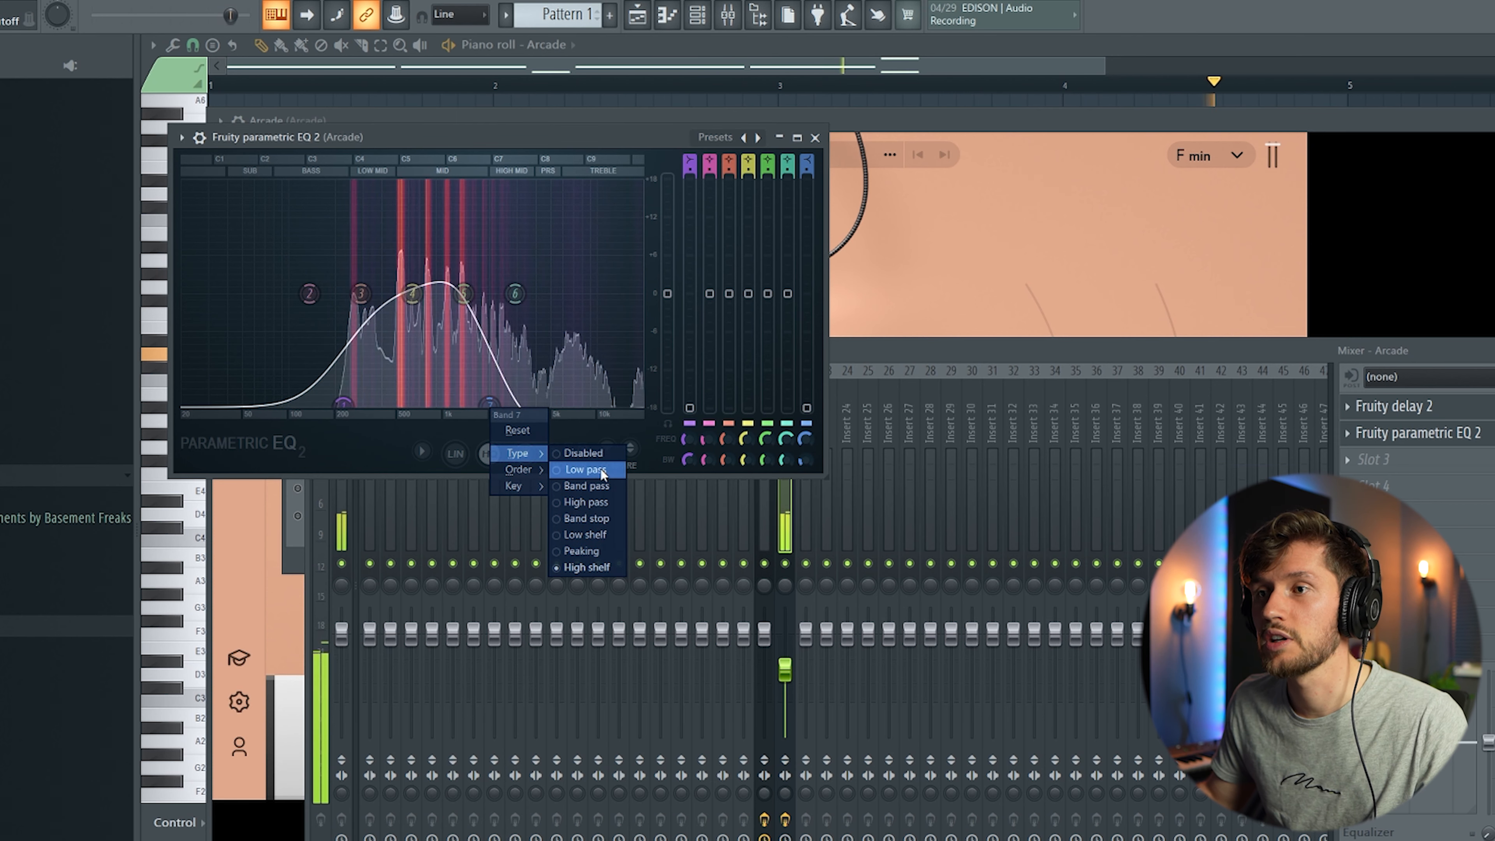
pyautogui.click(601, 469)
pyautogui.moveTo(515, 293); pyautogui.dragTo(483, 347)
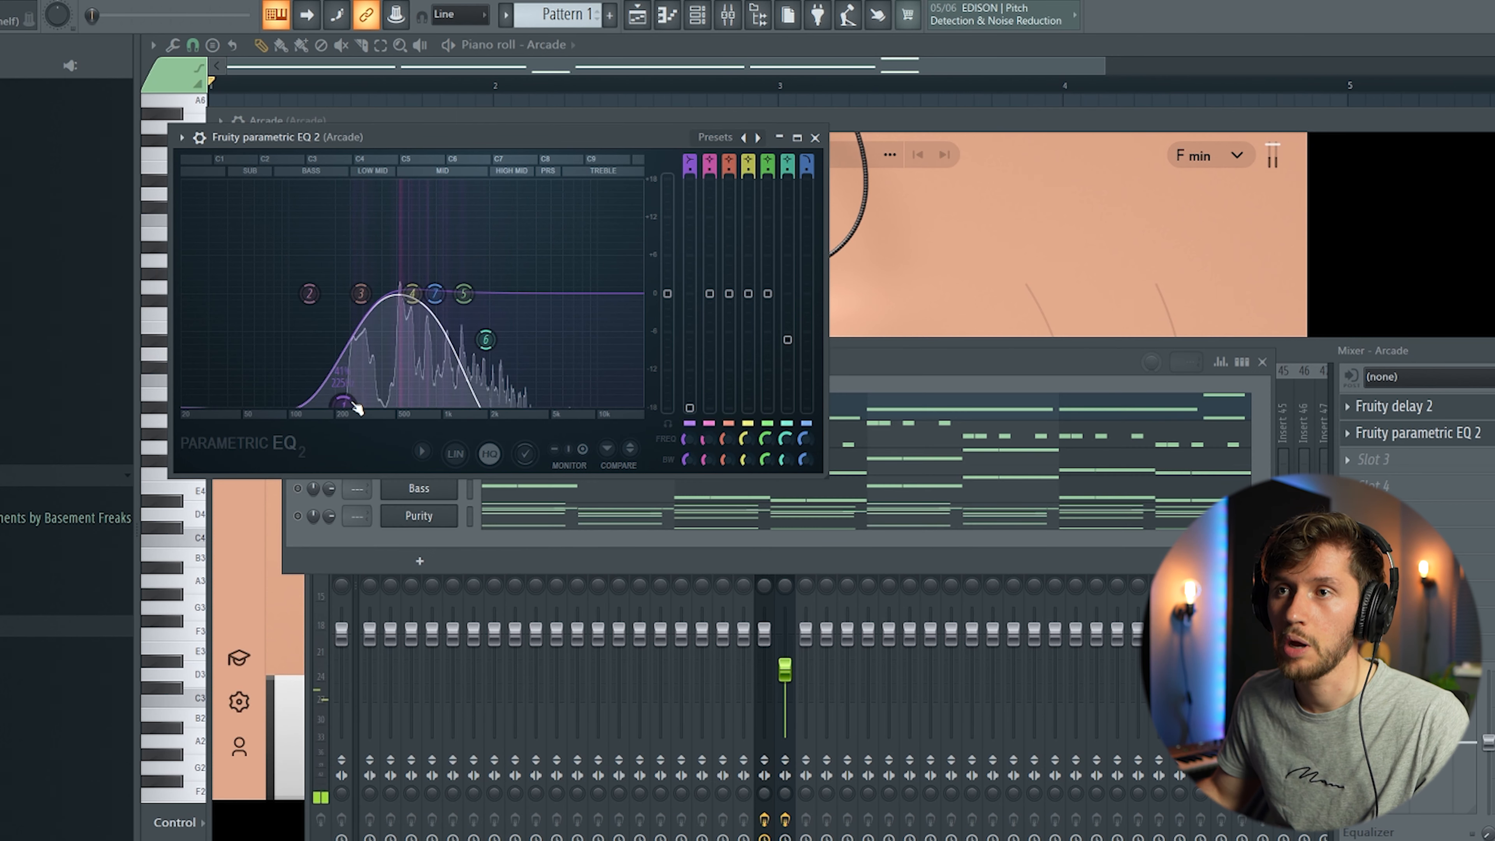
pyautogui.moveTo(365, 406); pyautogui.dragTo(355, 406)
pyautogui.click(336, 542)
pyautogui.press('space')
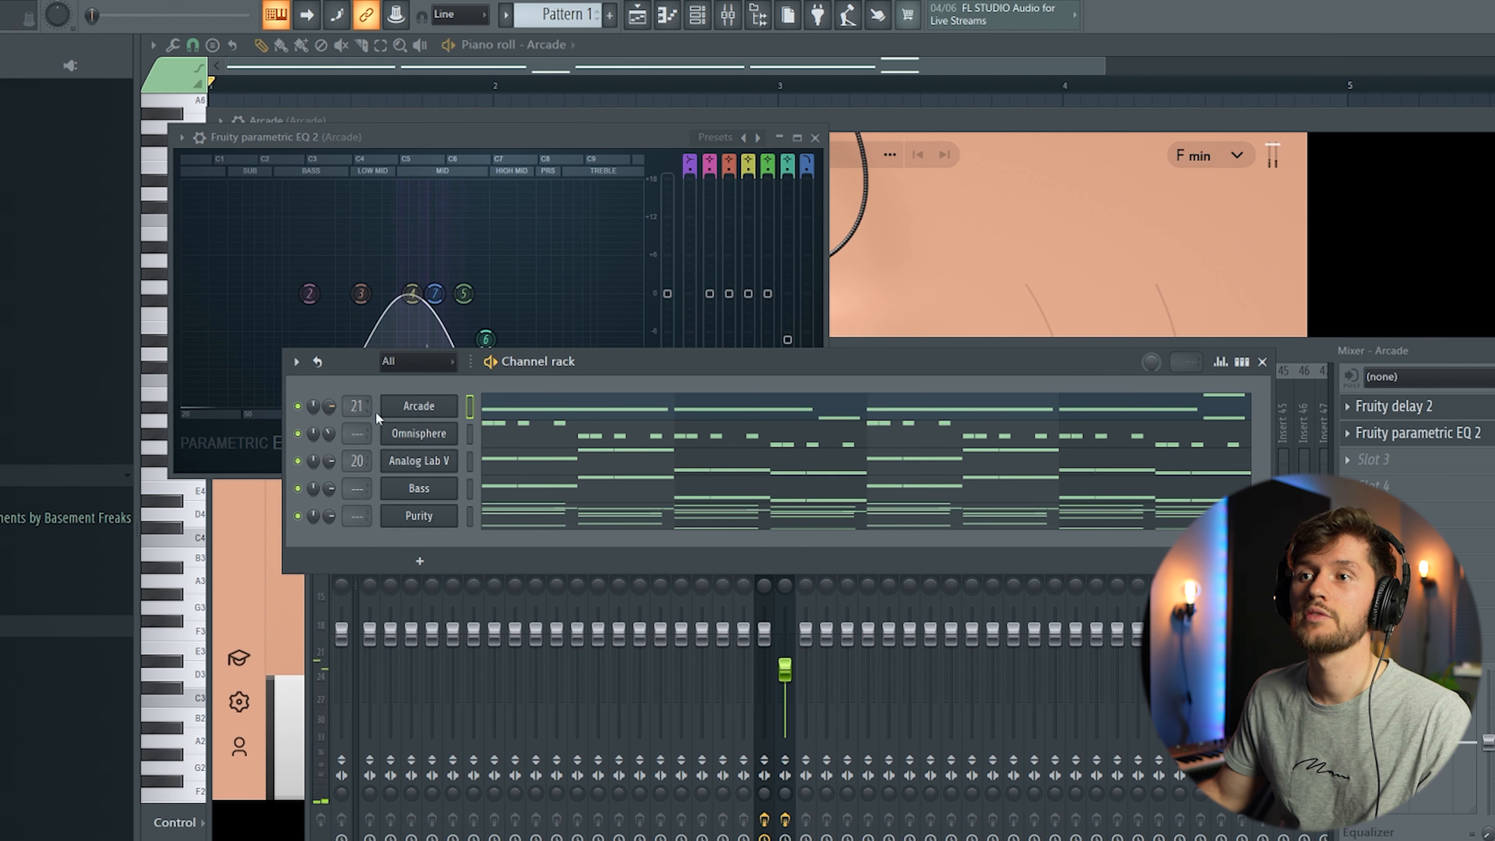
# Adjust the fader level of Arcade's mixer insert while the pattern plays.
pyautogui.press('space')
pyautogui.click(867, 767)
pyautogui.moveTo(785, 670)
pyautogui.mouseDown()
pyautogui.moveTo(784, 646)
pyautogui.moveTo(764, 657)
pyautogui.mouseUp()
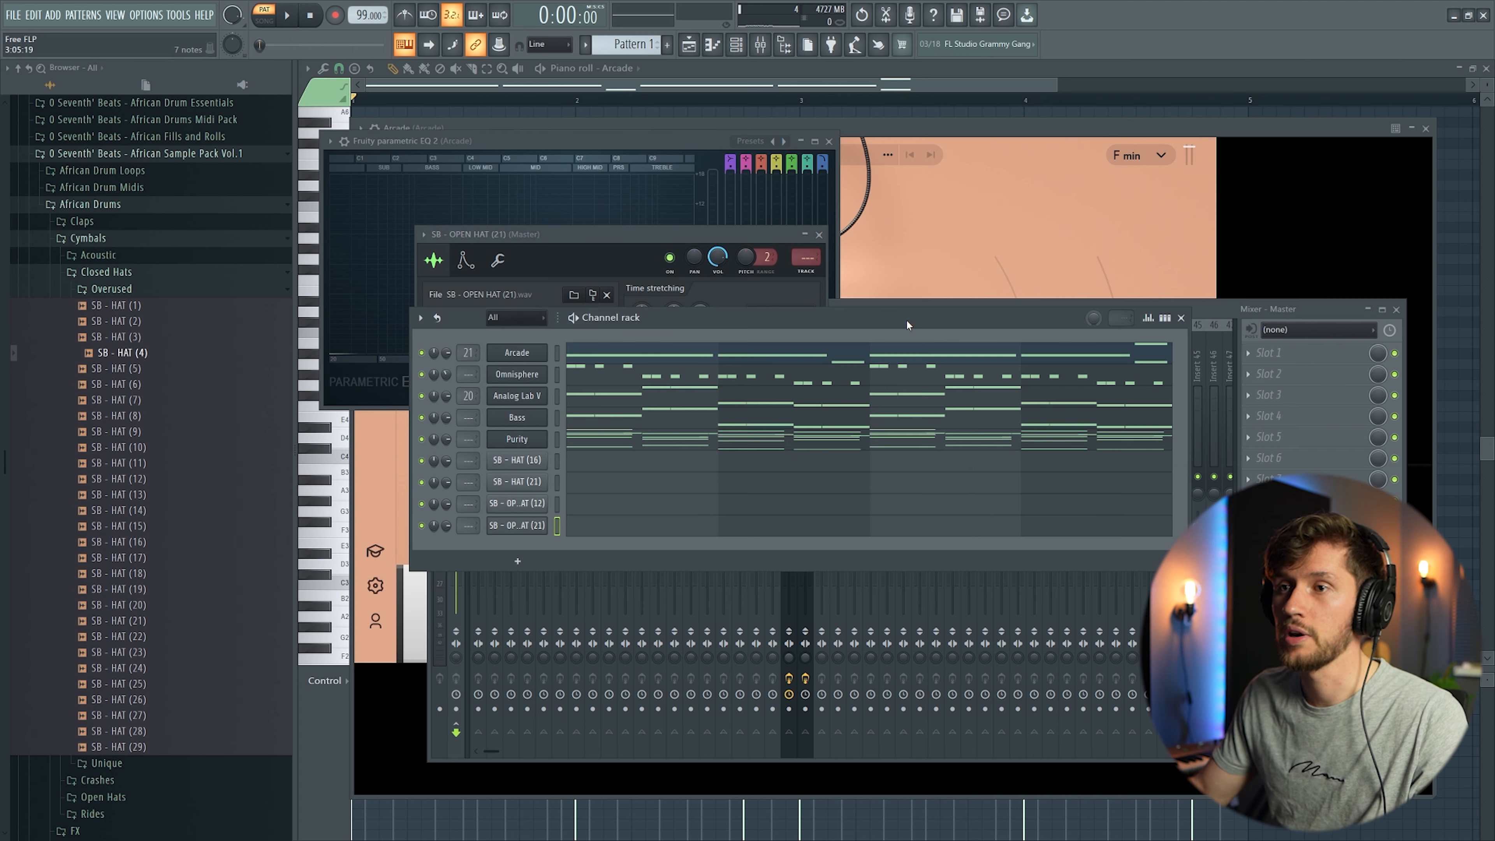
# Audition samples in the Regular Kicks folder and add SB - KICK (14) to the channel rack.
pyautogui.click(116, 616)
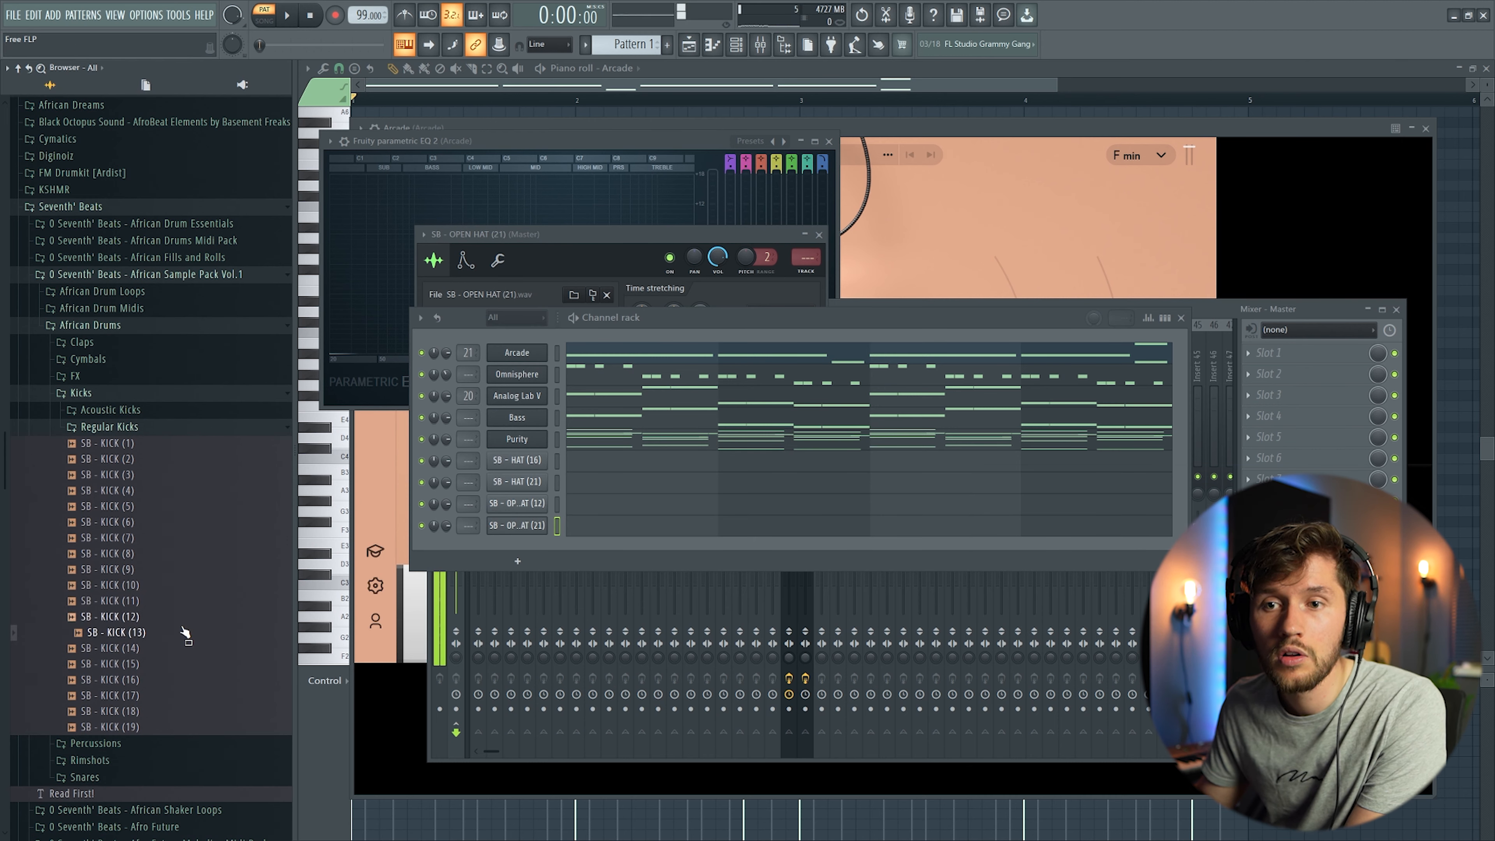
pyautogui.click(190, 647)
pyautogui.moveTo(167, 664); pyautogui.dragTo(534, 557)
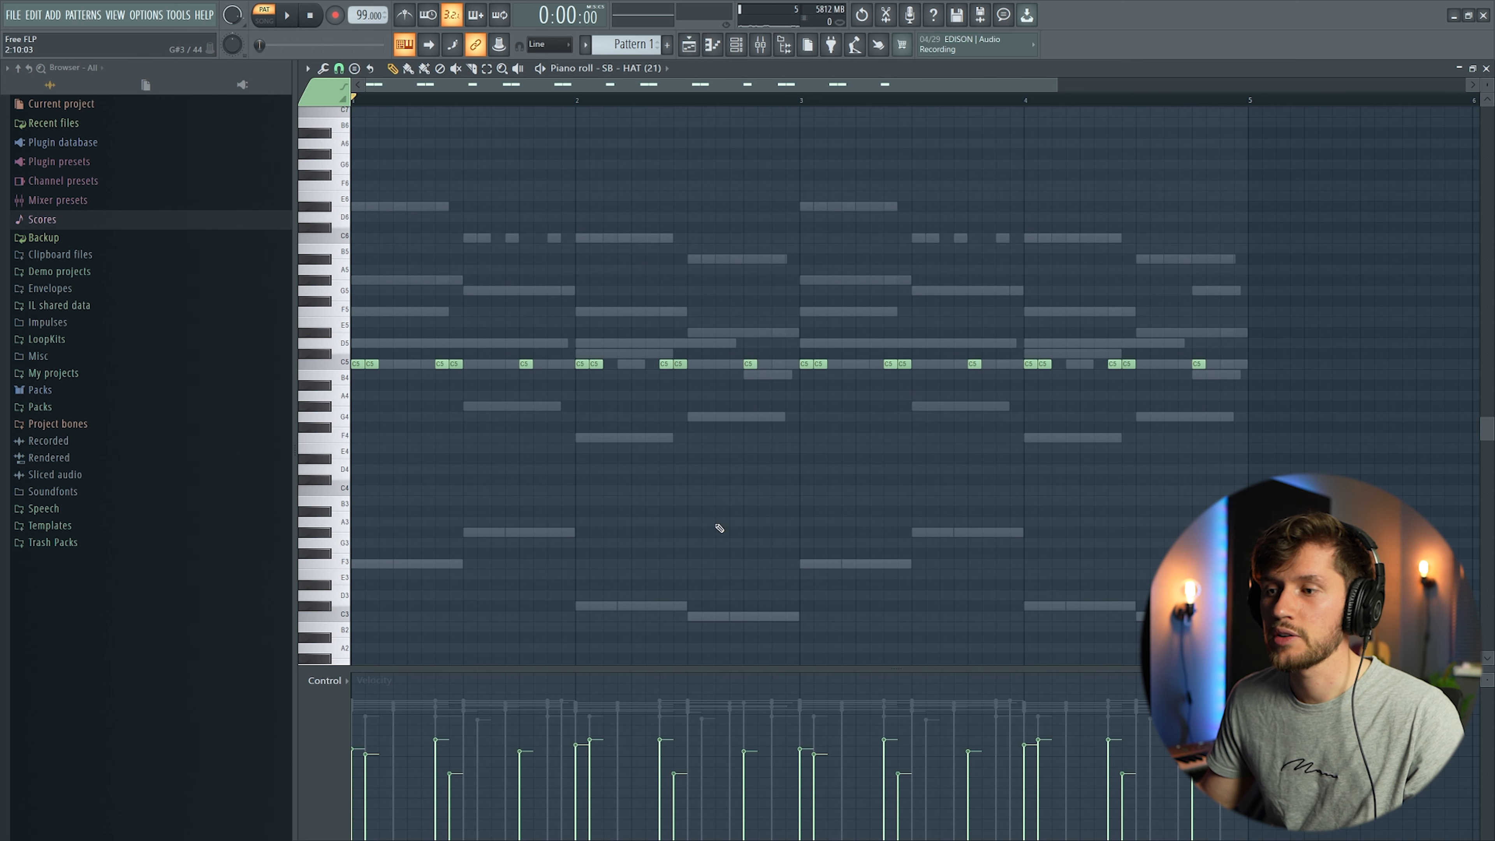
# Preview the SB - HAT (21) rhythm and program C5 hits in groups of four, three and one in bar 1 of SB - HAT (16).
pyautogui.press('space')
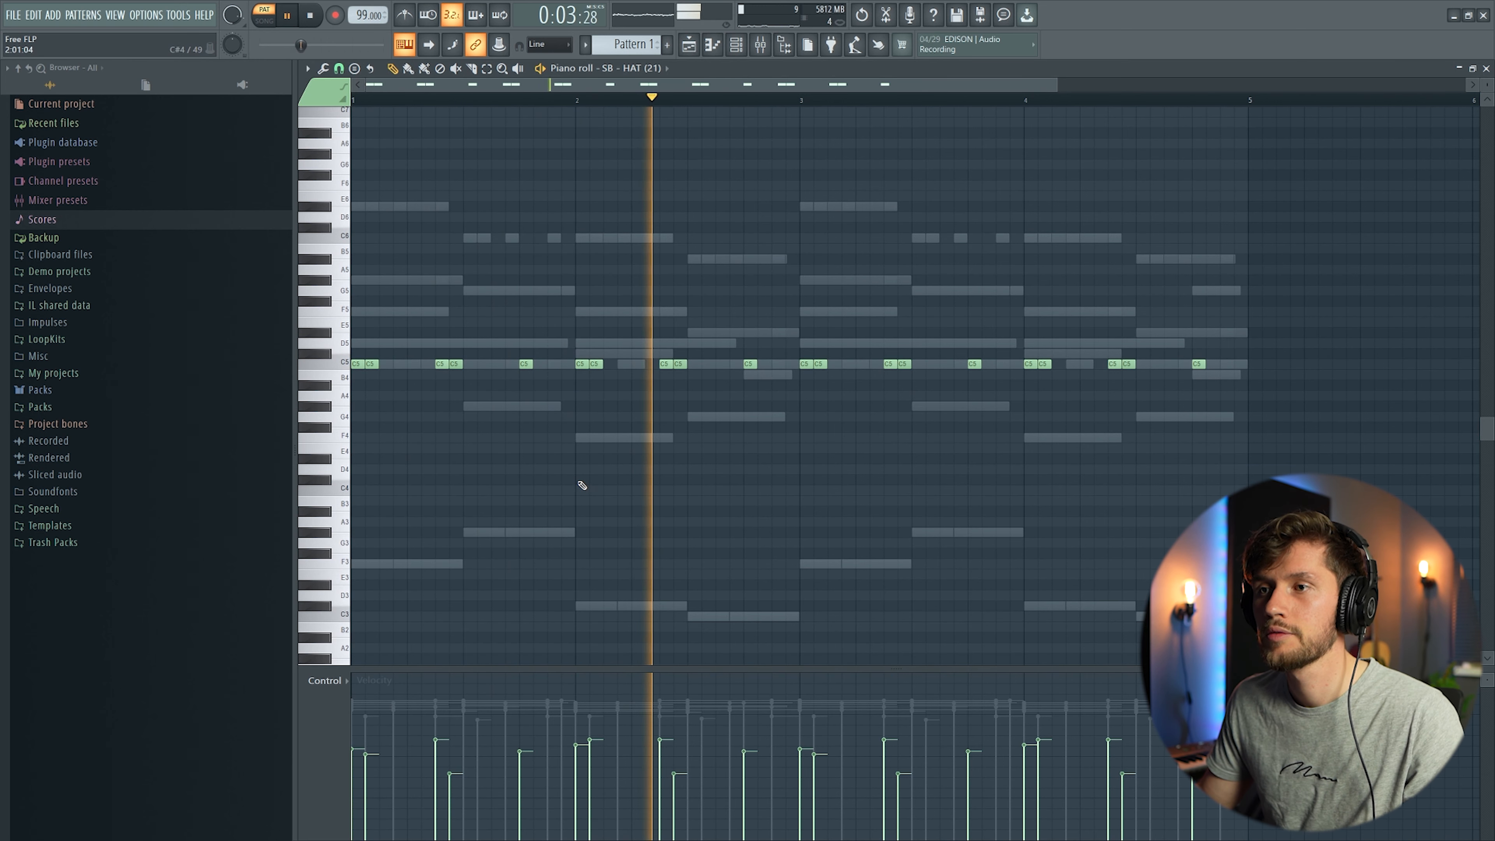
pyautogui.press('space')
pyautogui.click(738, 47)
pyautogui.click(598, 462)
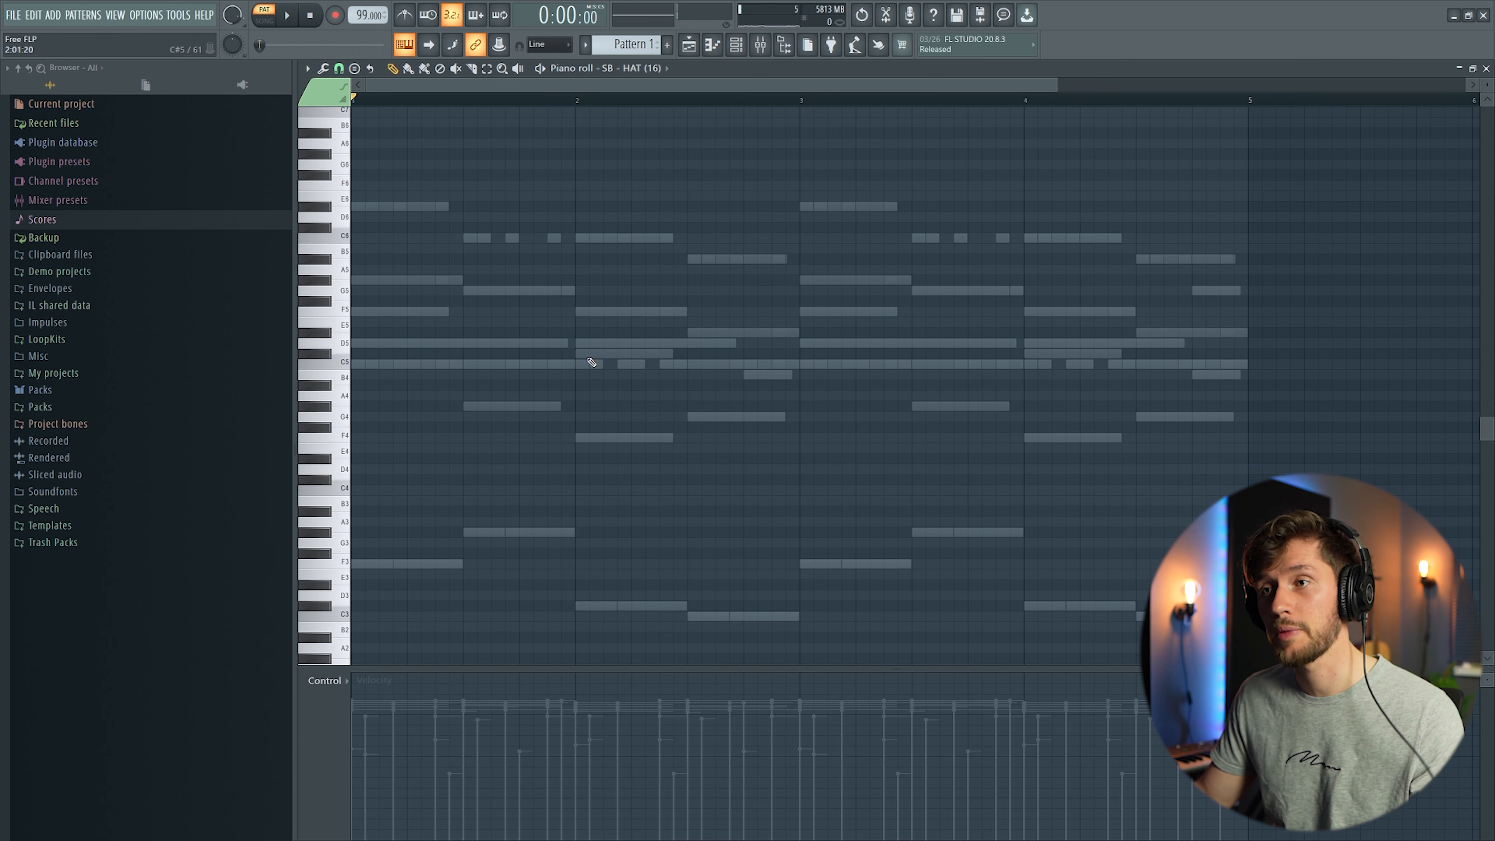
pyautogui.scroll(2, 463, 267)
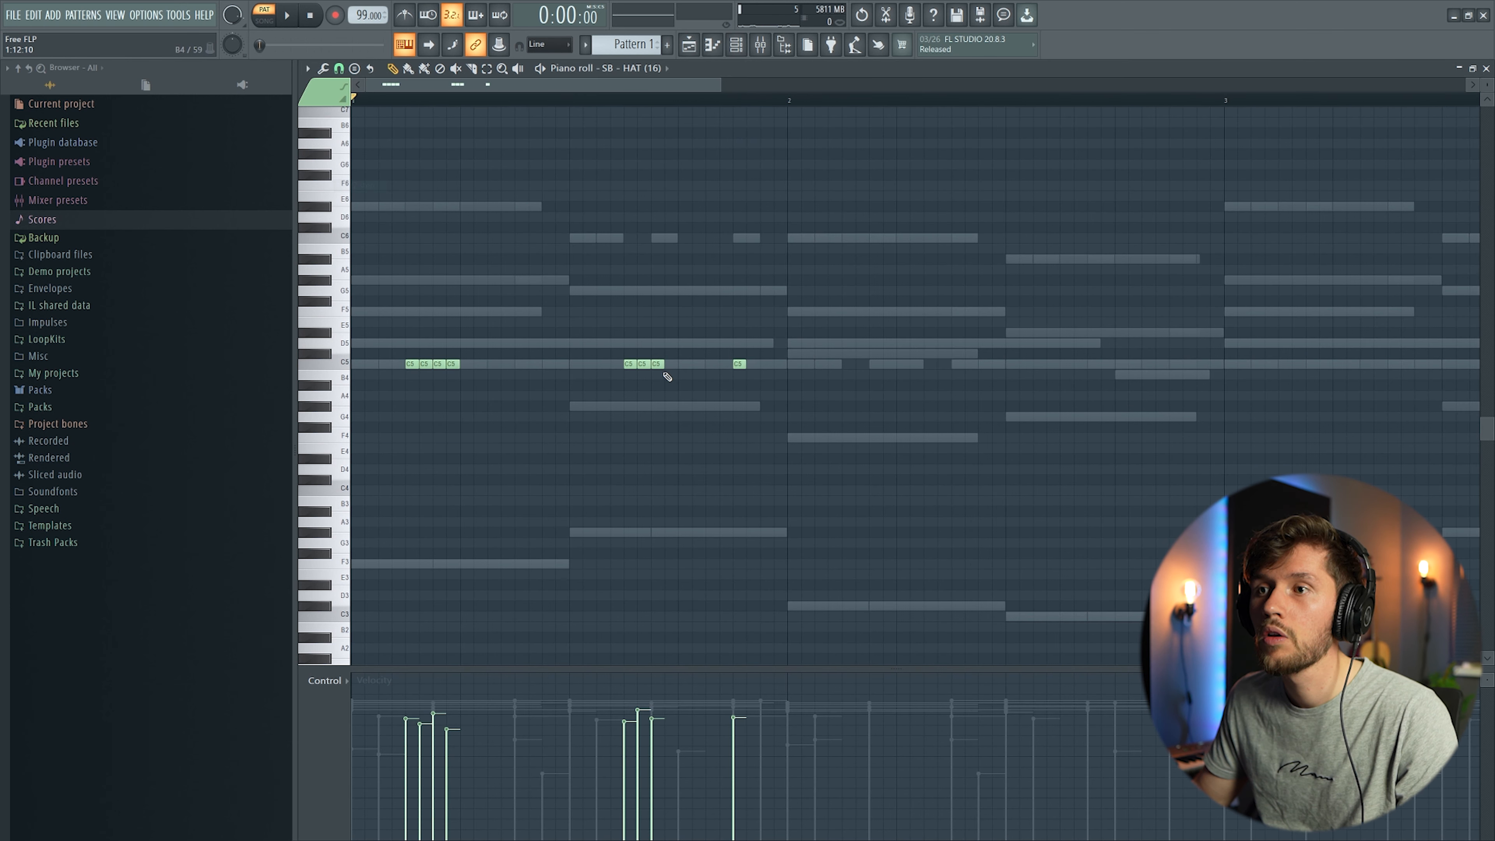
pyautogui.press('space')
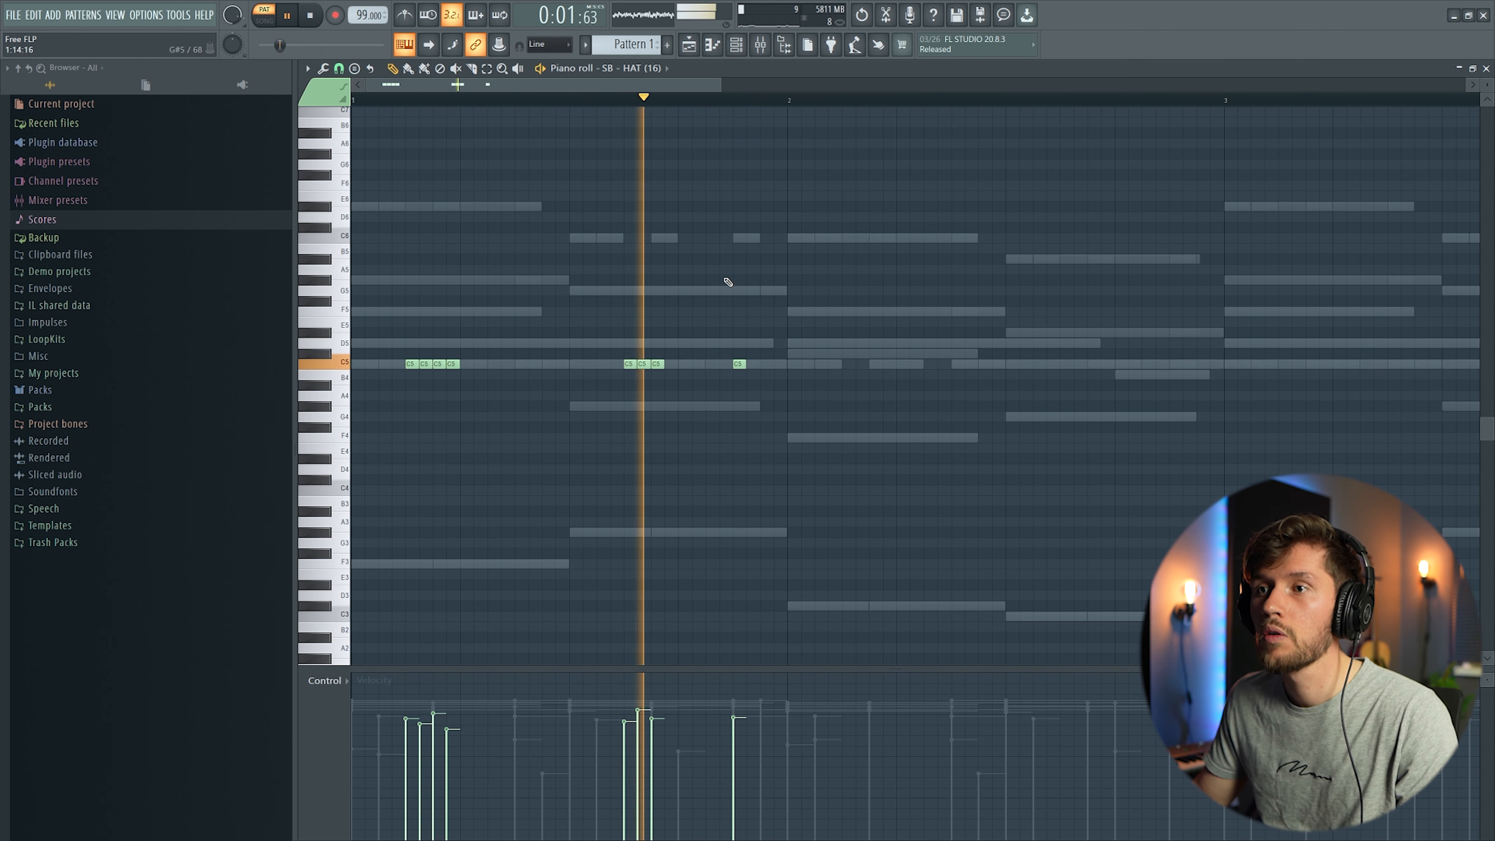
pyautogui.press('space')
# Duplicate the one-bar SB - HAT (16) rhythm across bars 2 to 4.
pyautogui.hotkey('ctrl', 'b')
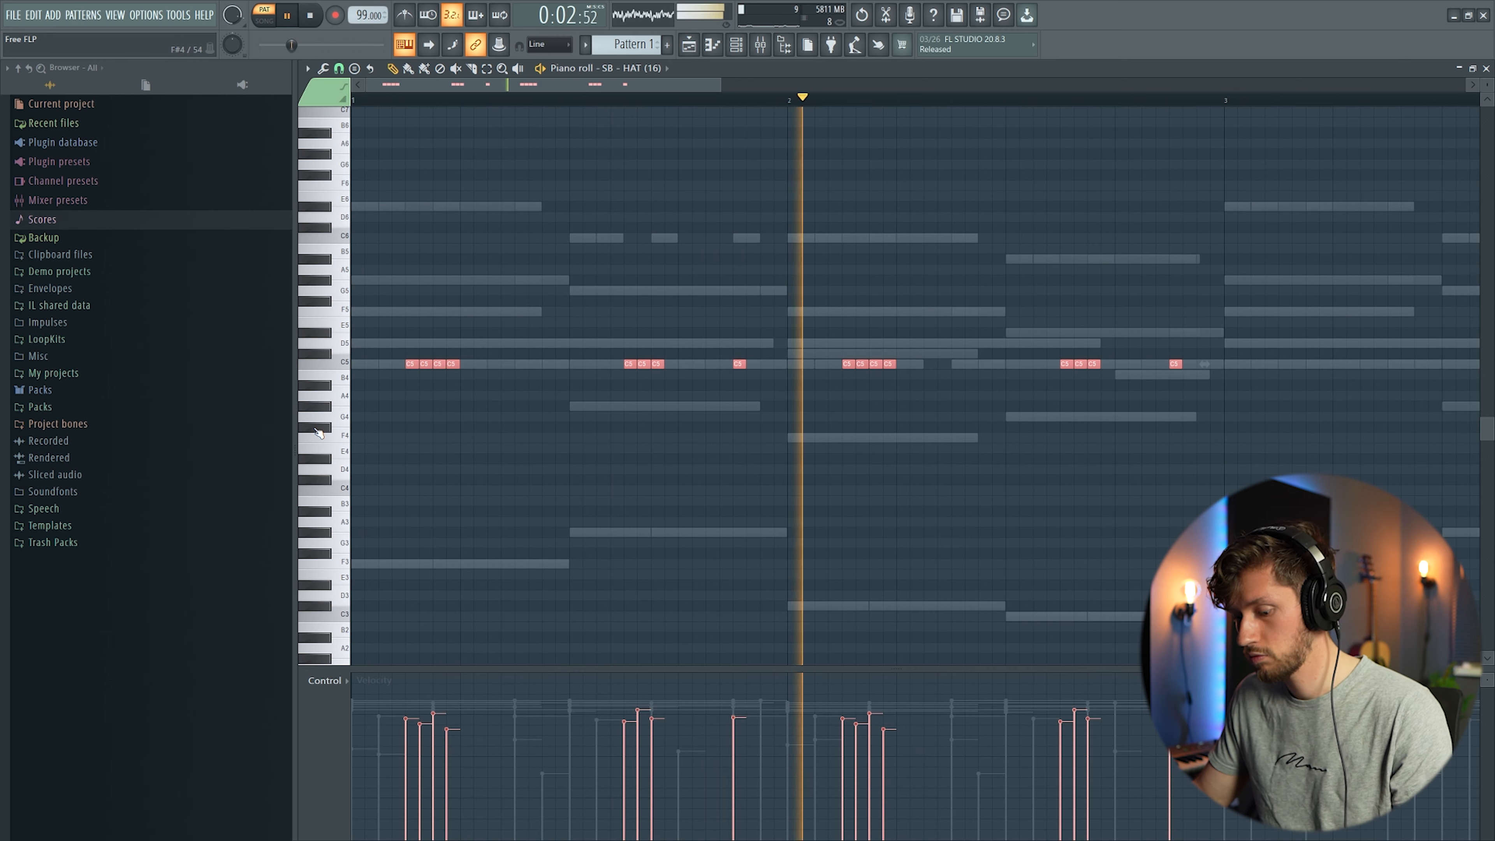
pyautogui.hotkey('ctrl', 'b')
pyautogui.moveTo(603, 364); pyautogui.dragTo(702, 367)
pyautogui.press('space')
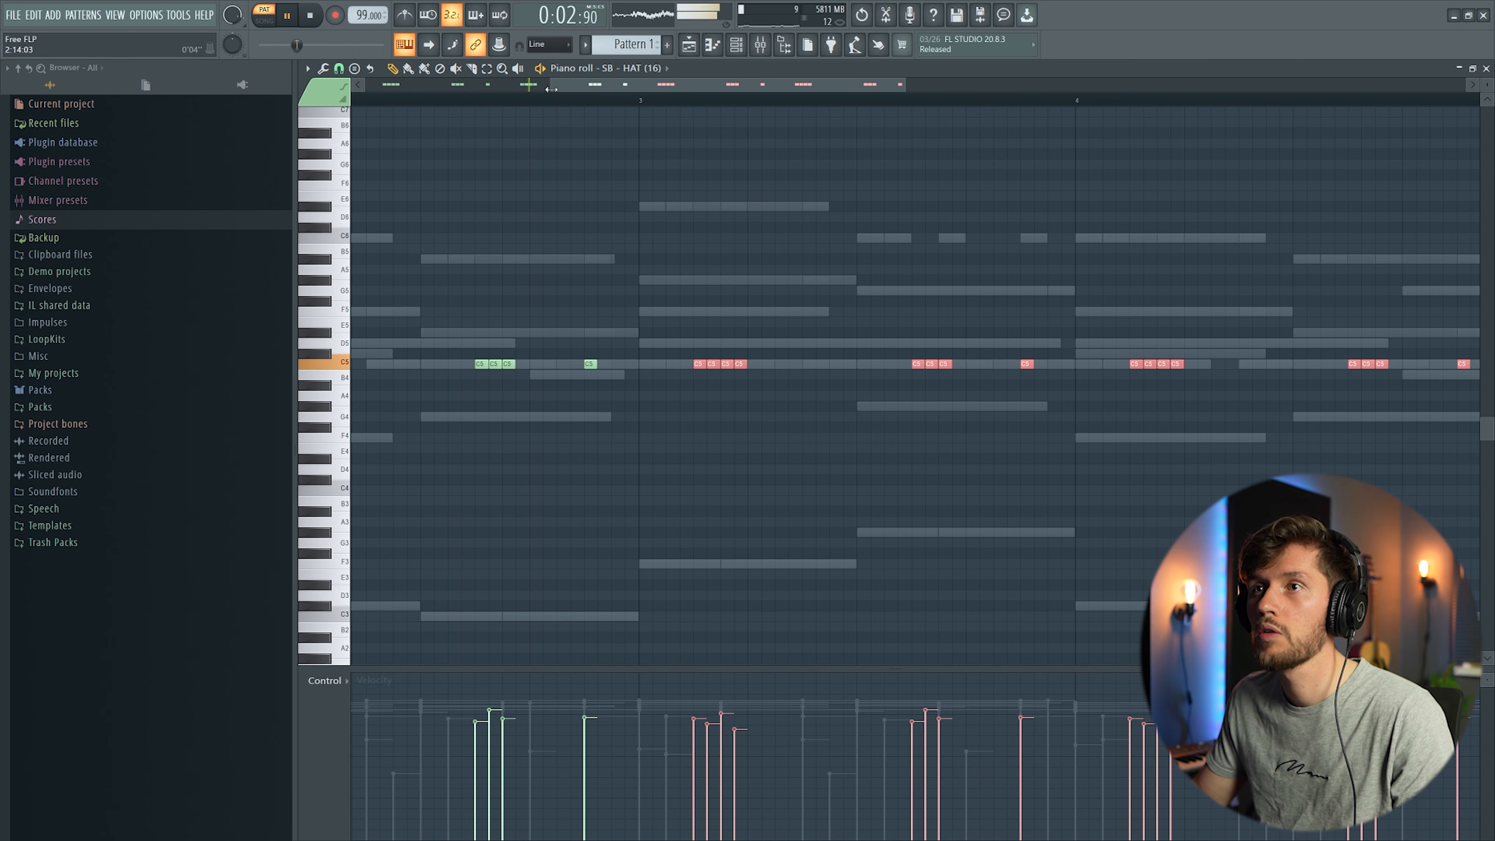
pyautogui.moveTo(550, 89); pyautogui.dragTo(369, 89)
pyautogui.moveTo(723, 88); pyautogui.dragTo(947, 89)
pyautogui.keyDown('ctrl'); pyautogui.click(1034, 272); pyautogui.keyUp('ctrl')
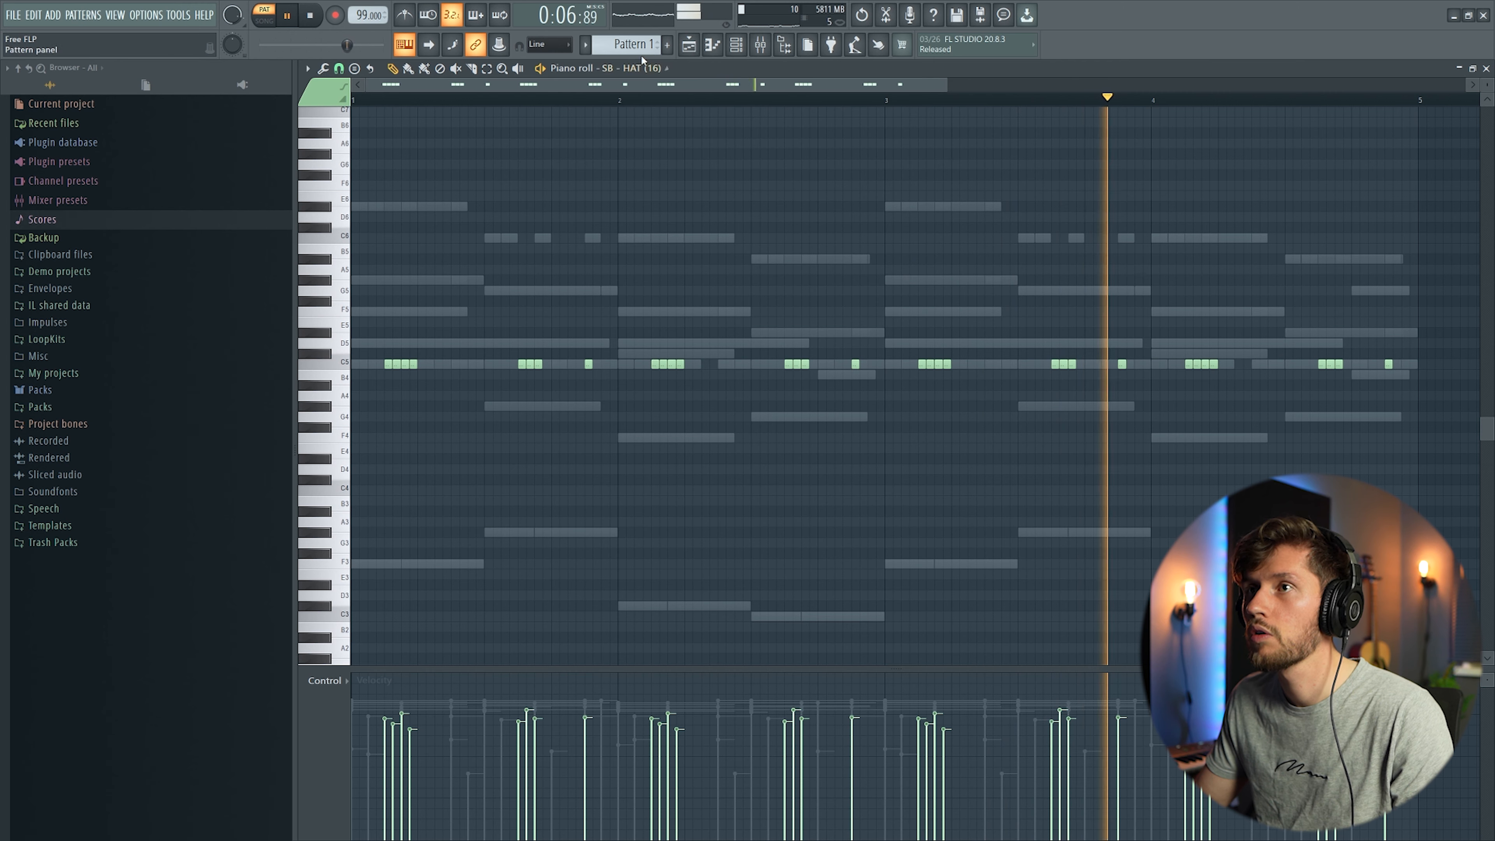
# Program two-step C5 kicks for SB - KICK (14) on beats 1 and 3 of bars 1 and 2, and select all four.
pyautogui.press('F6')
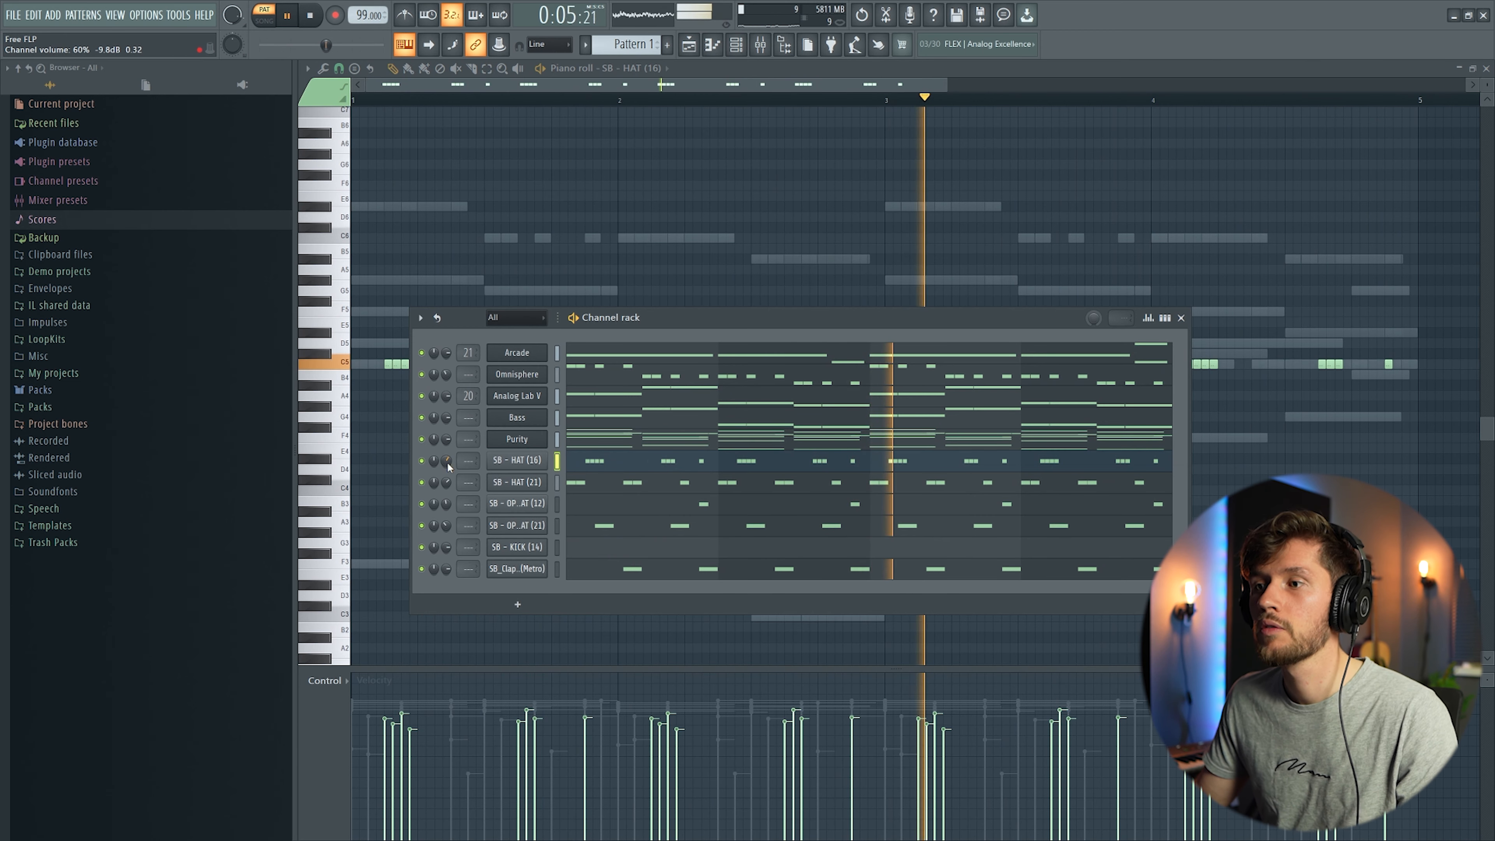
pyautogui.click(646, 547)
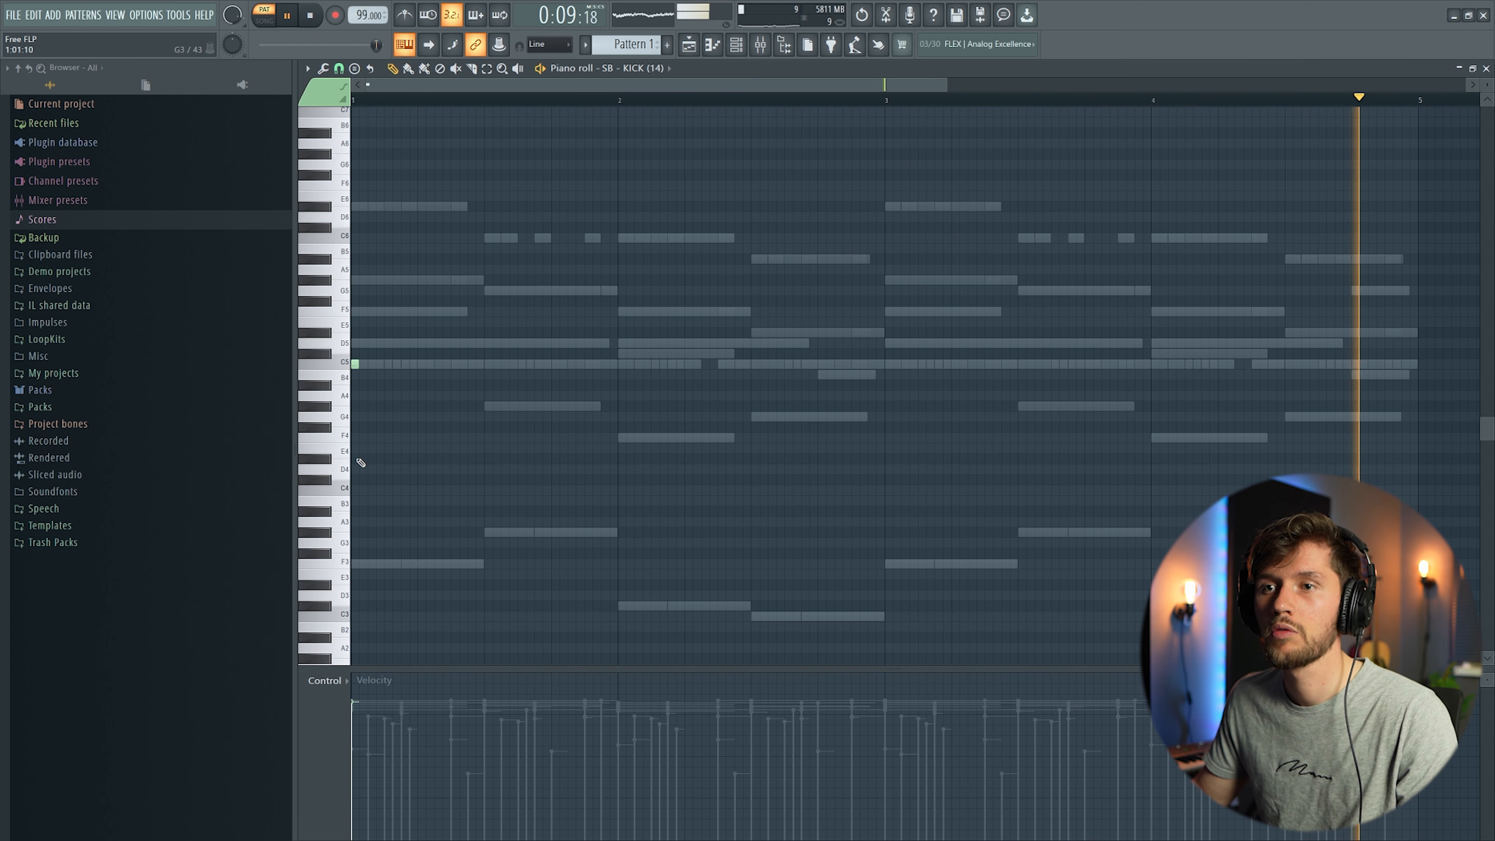
pyautogui.moveTo(357, 364); pyautogui.dragTo(384, 371)
pyautogui.click(490, 365)
pyautogui.click(626, 366)
pyautogui.click(757, 365)
pyautogui.moveTo(343, 323); pyautogui.dragTo(360, 428)
pyautogui.moveTo(610, 87); pyautogui.dragTo(831, 129)
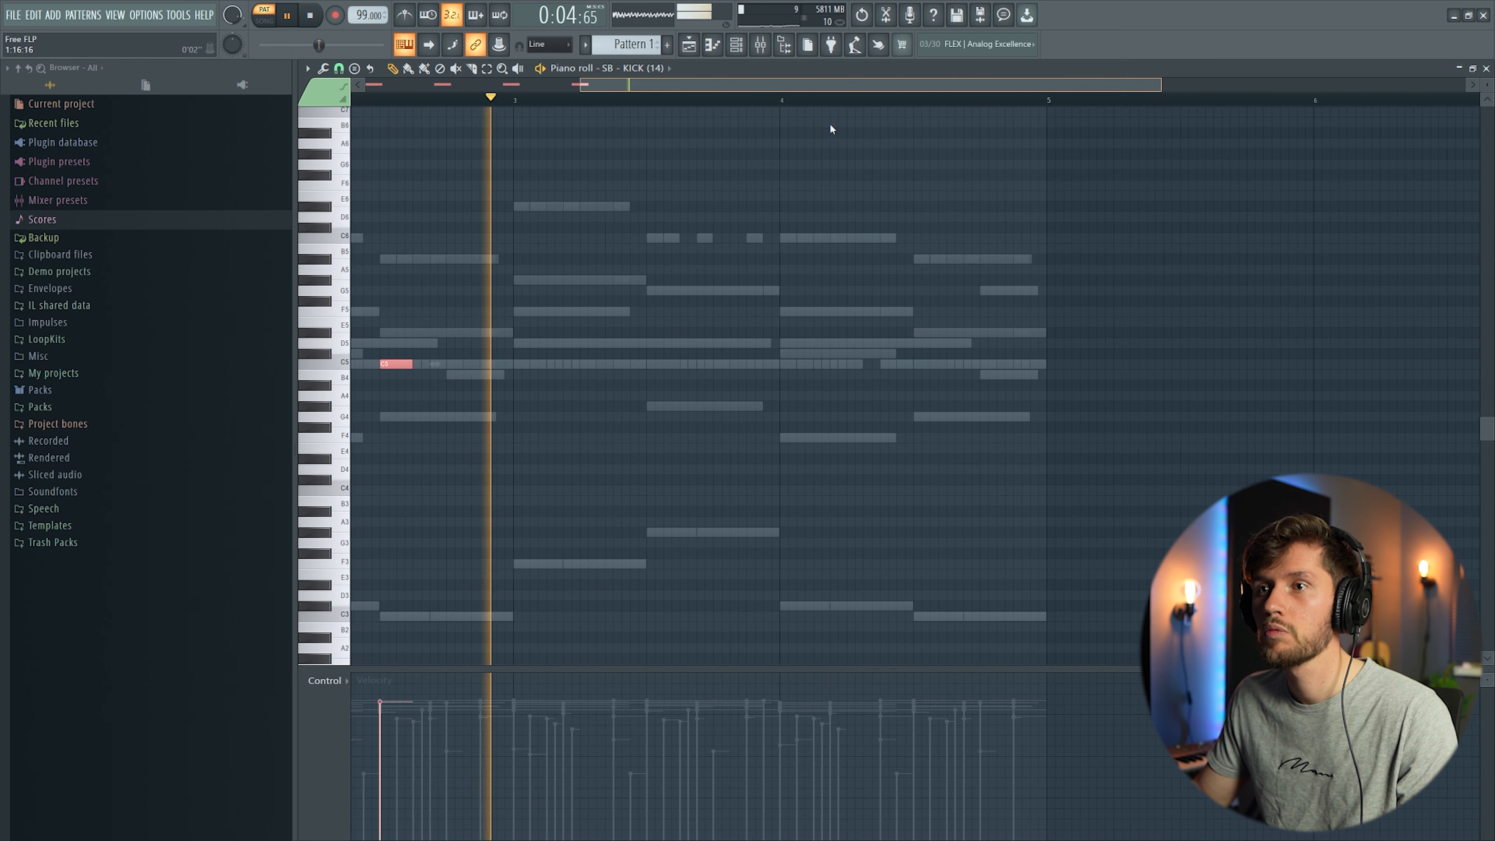
pyautogui.press('F6')
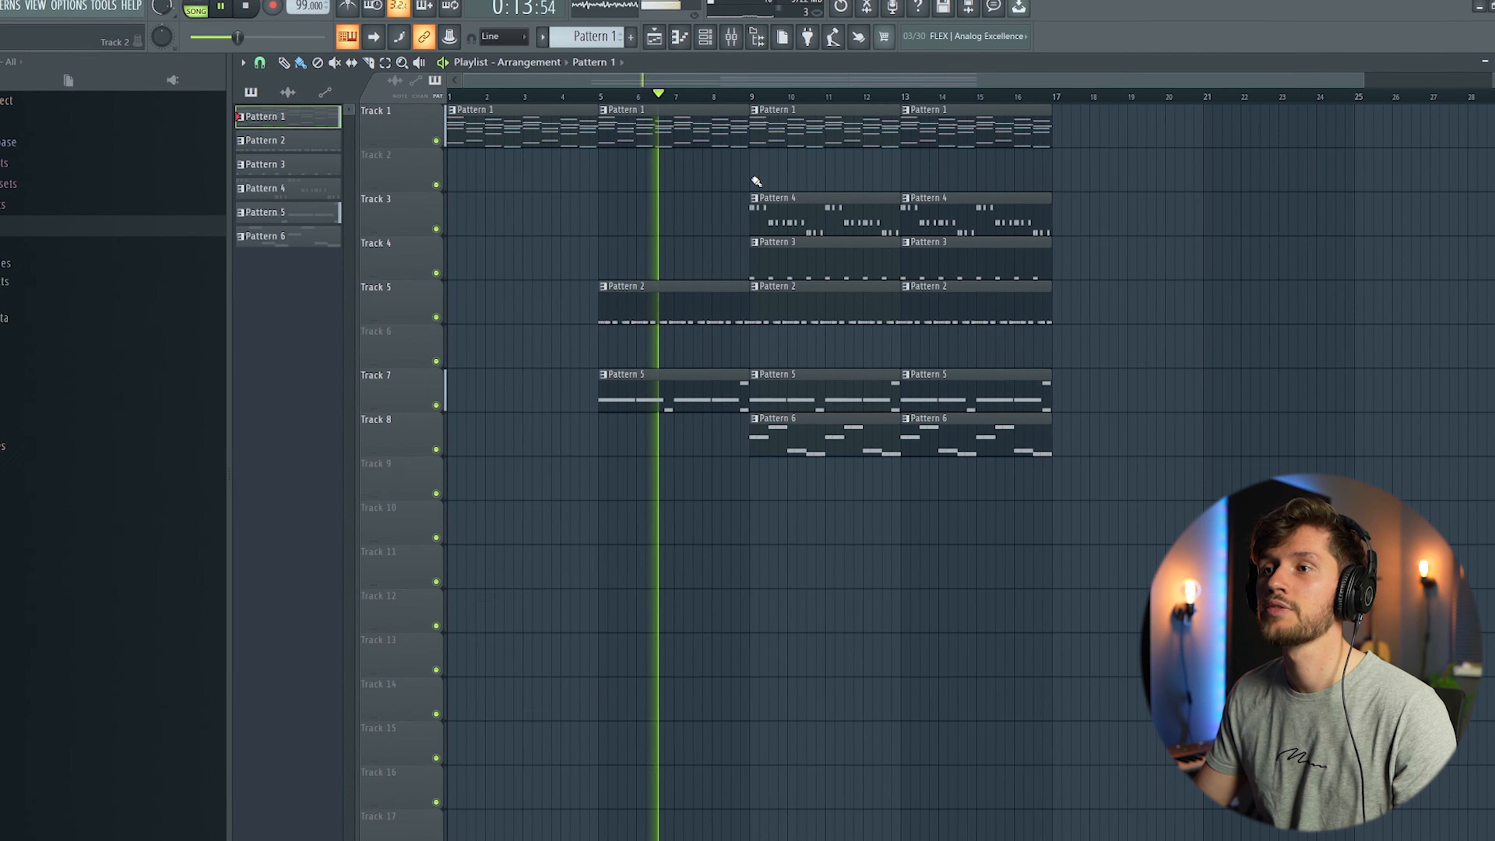
pyautogui.moveTo(1363, 76); pyautogui.dragTo(1313, 113)
pyautogui.scroll(-1, 1324, 129)
pyautogui.scroll(1, 1283, 128)
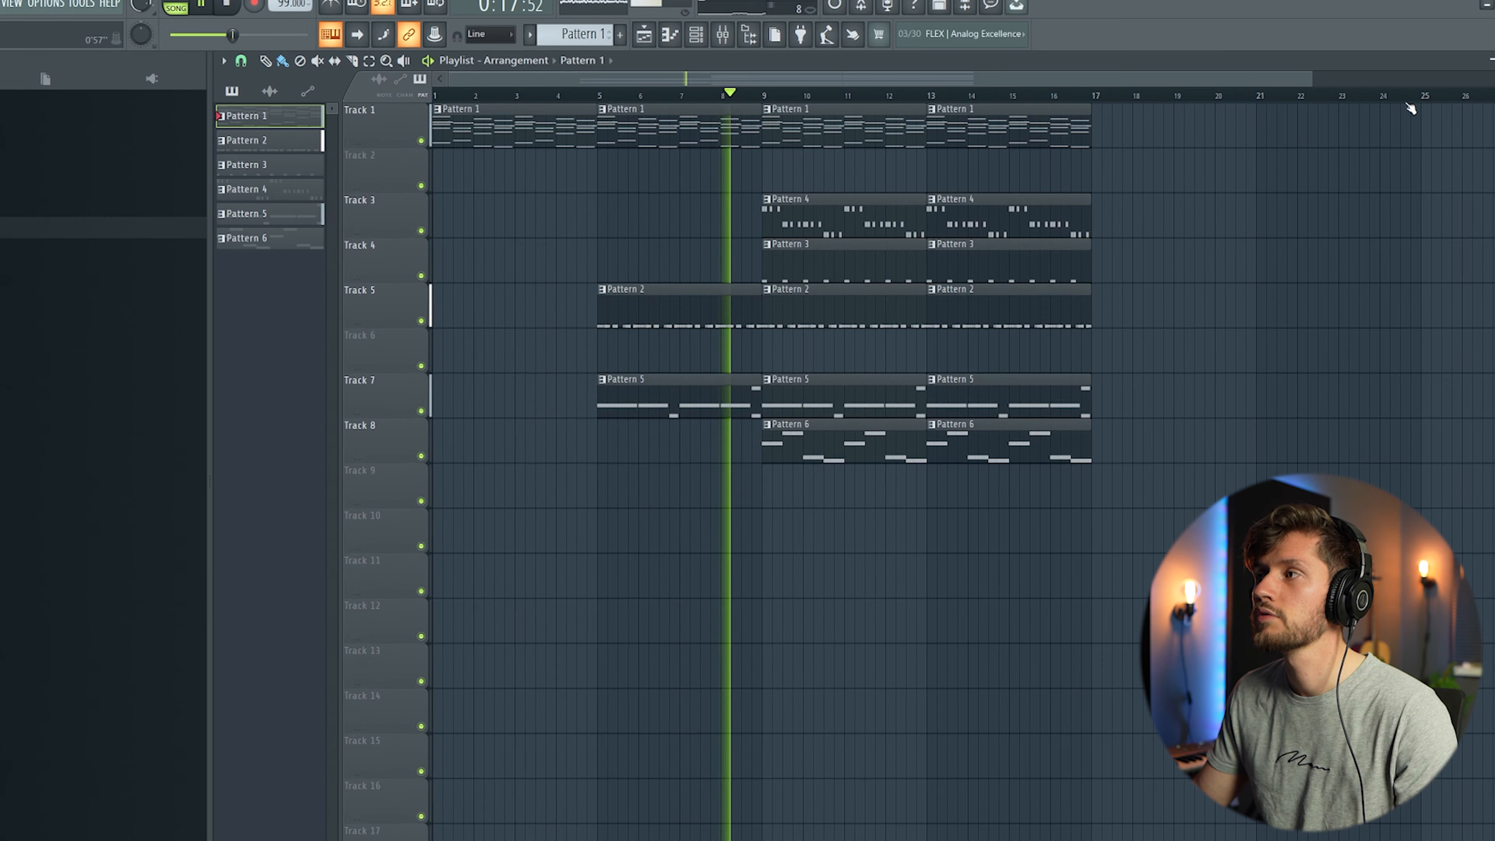